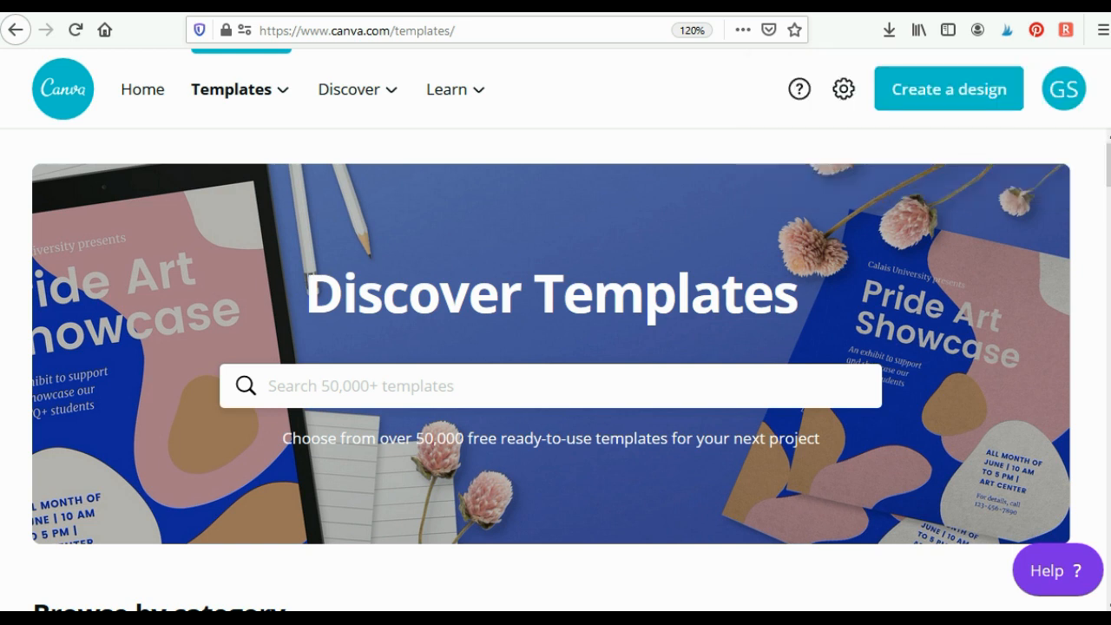
Step: Look through the template categories on the Templates page, from Facebook Posts down to YouTube Thumbnails and Cards
scroll(551, 369, "down", 5)
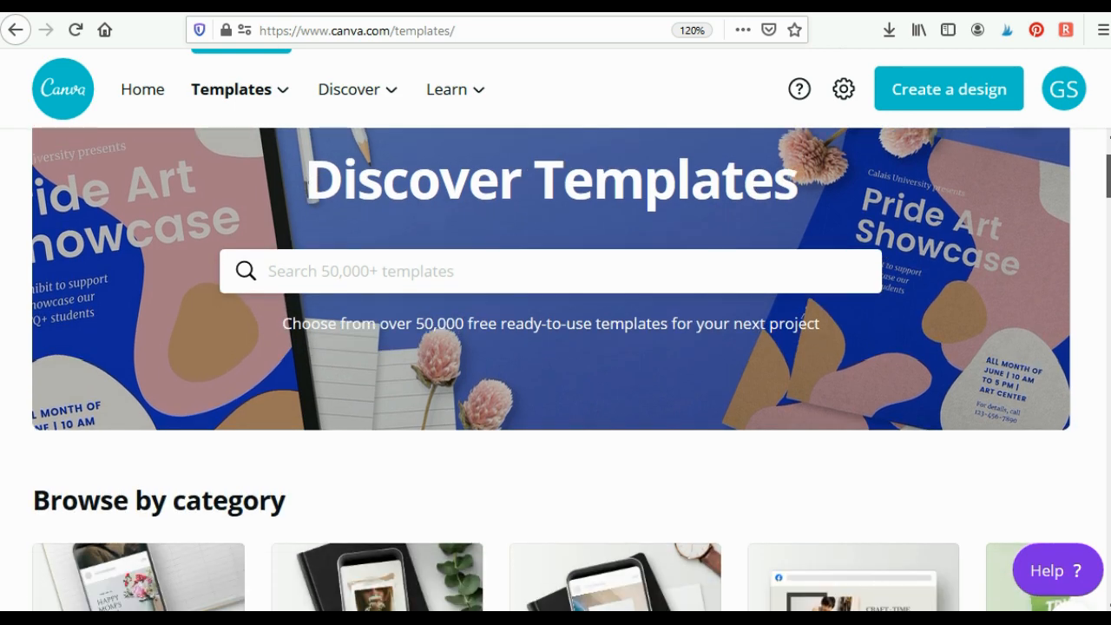
scroll(551, 369, "down", 5)
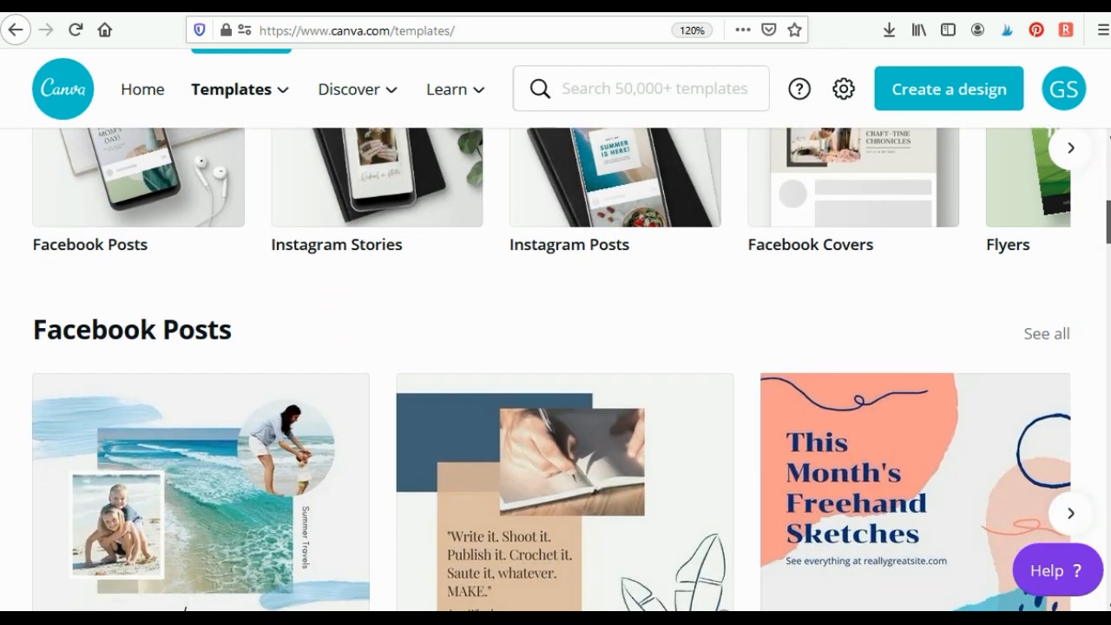
scroll(551, 368, "down", 1)
scroll(551, 369, "down", 2)
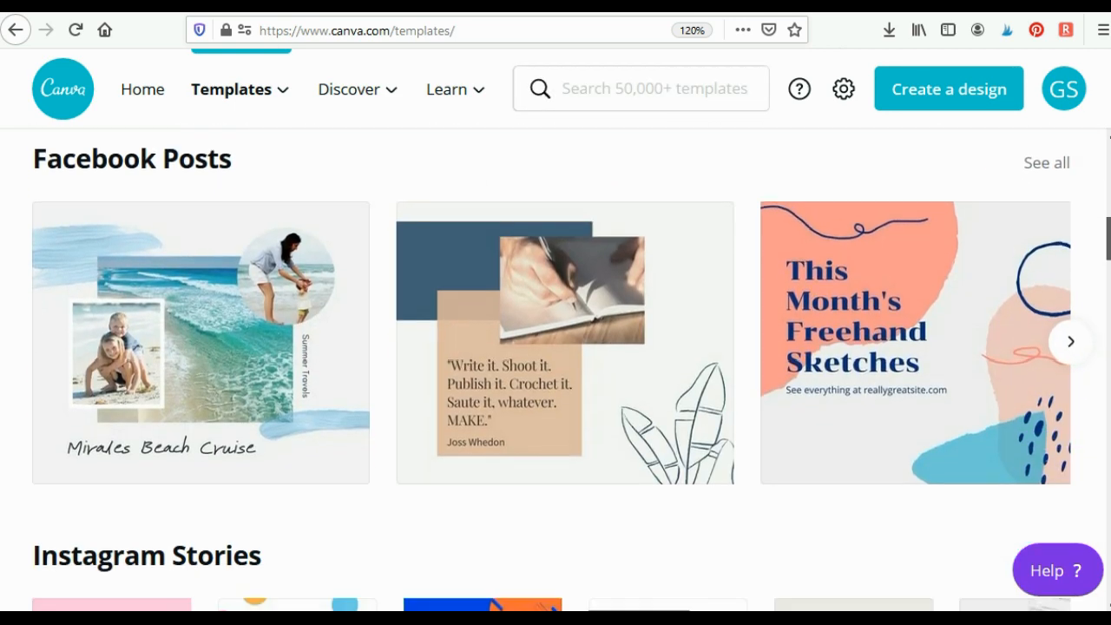
scroll(551, 368, "down", 8)
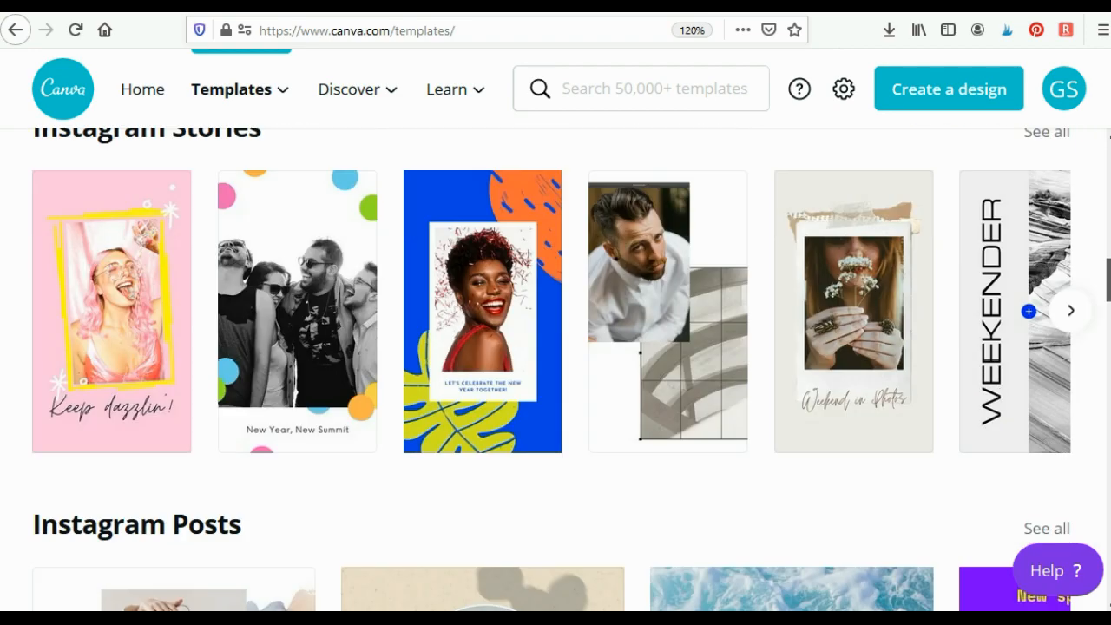
scroll(553, 369, "down", 11)
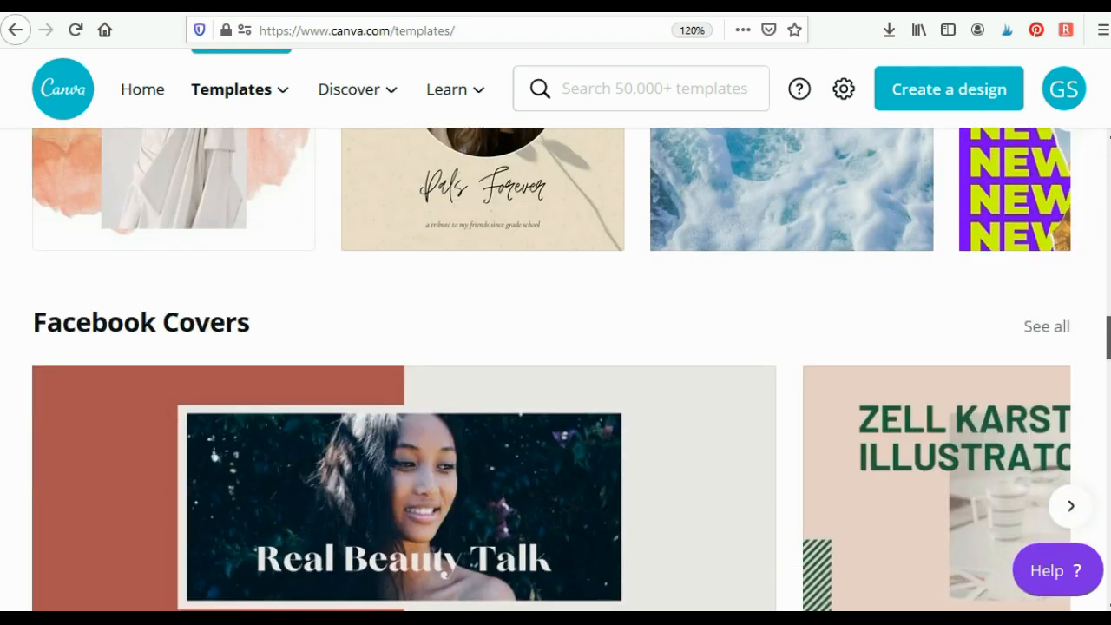
scroll(552, 369, "down", 9)
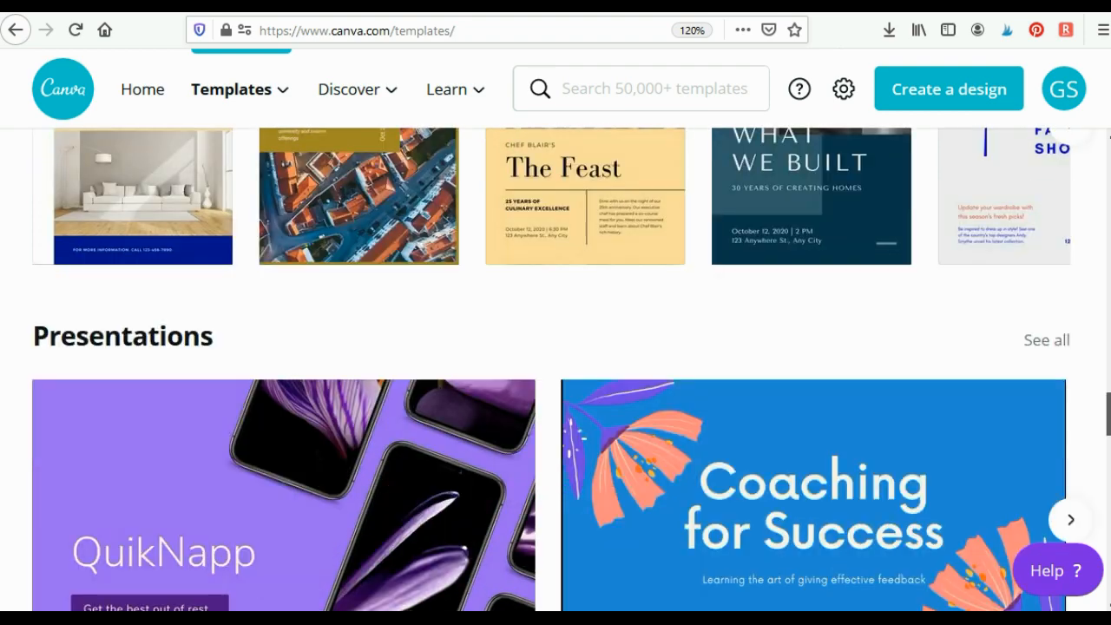
scroll(552, 369, "down", 6)
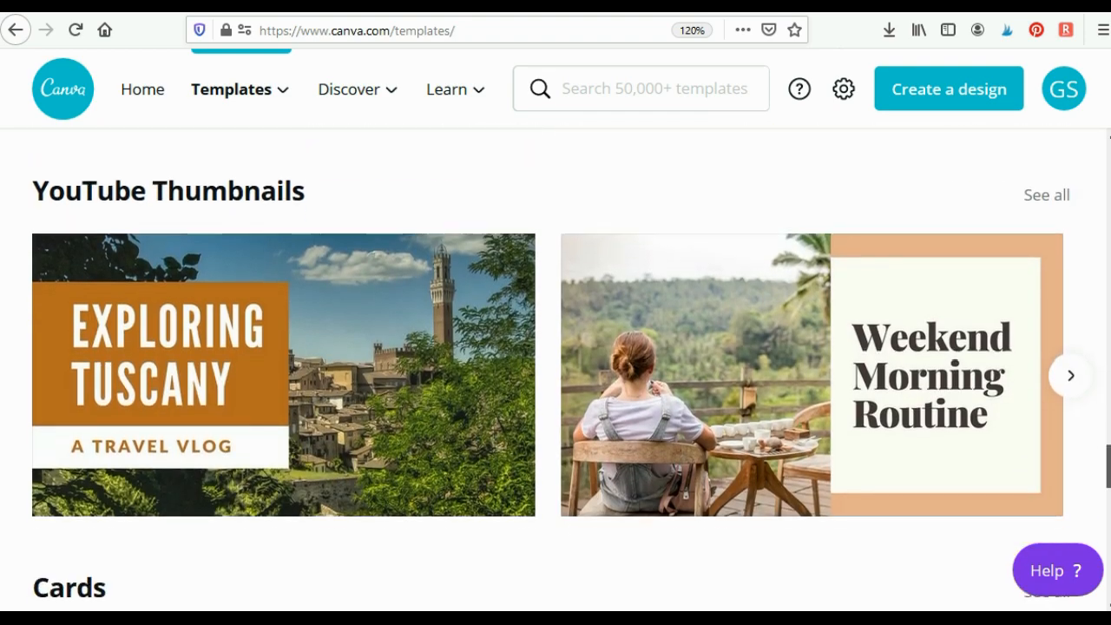
scroll(553, 369, "down", 3)
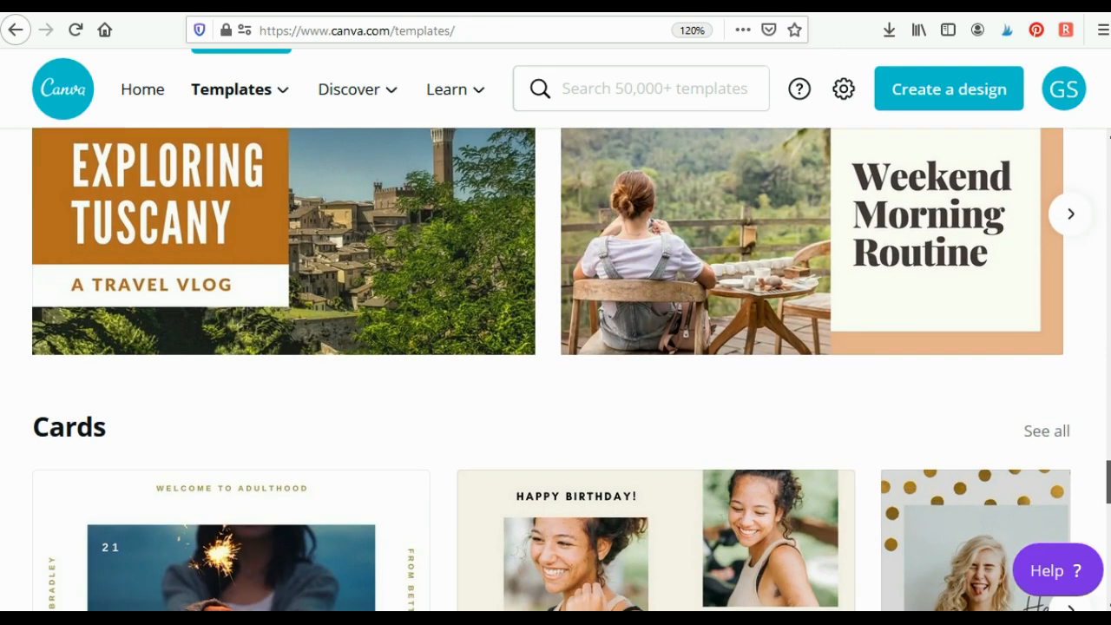
scroll(553, 368, "up", 1)
scroll(553, 369, "up", 20)
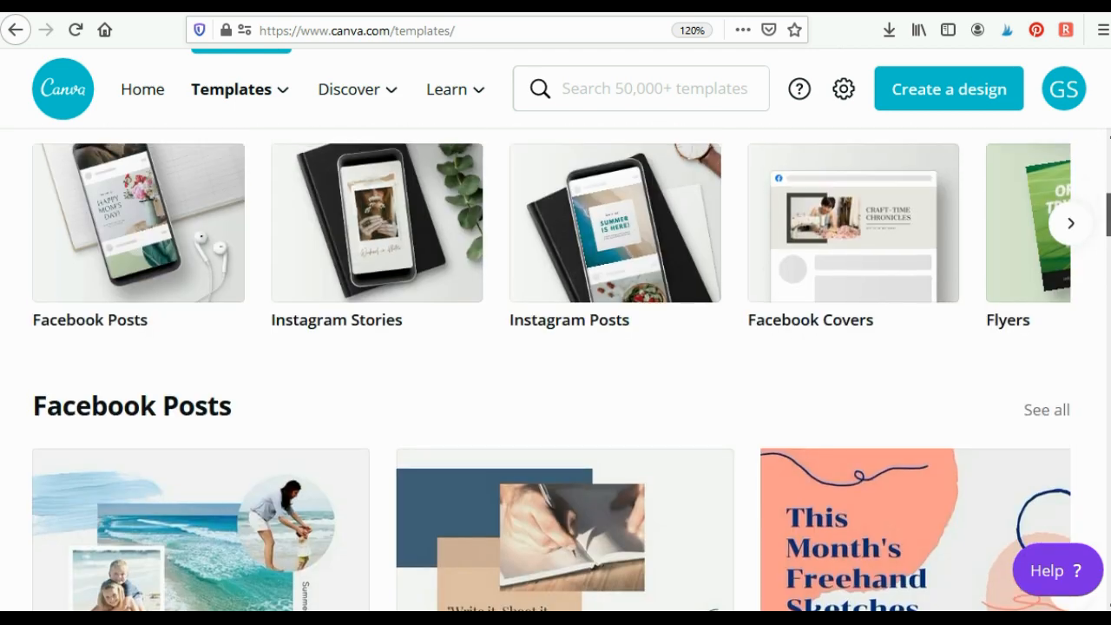
scroll(553, 368, "up", 8)
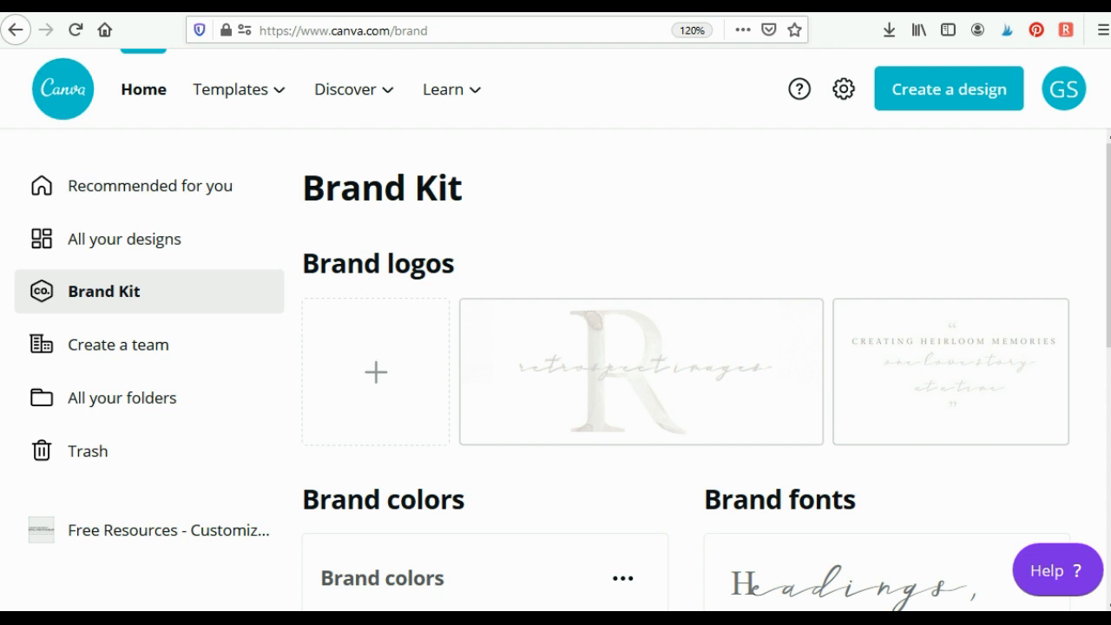
Step: Review the Brand Kit's logos, brand colors, brand fonts and uploaded fonts
scroll(706, 376, "down", 1)
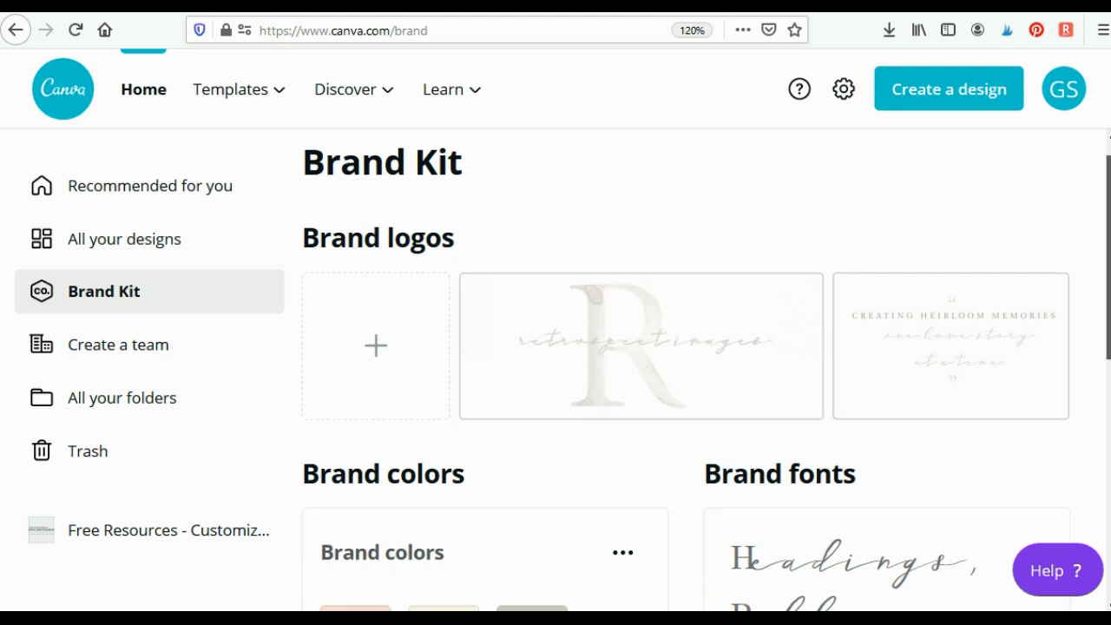
scroll(707, 377, "down", 7)
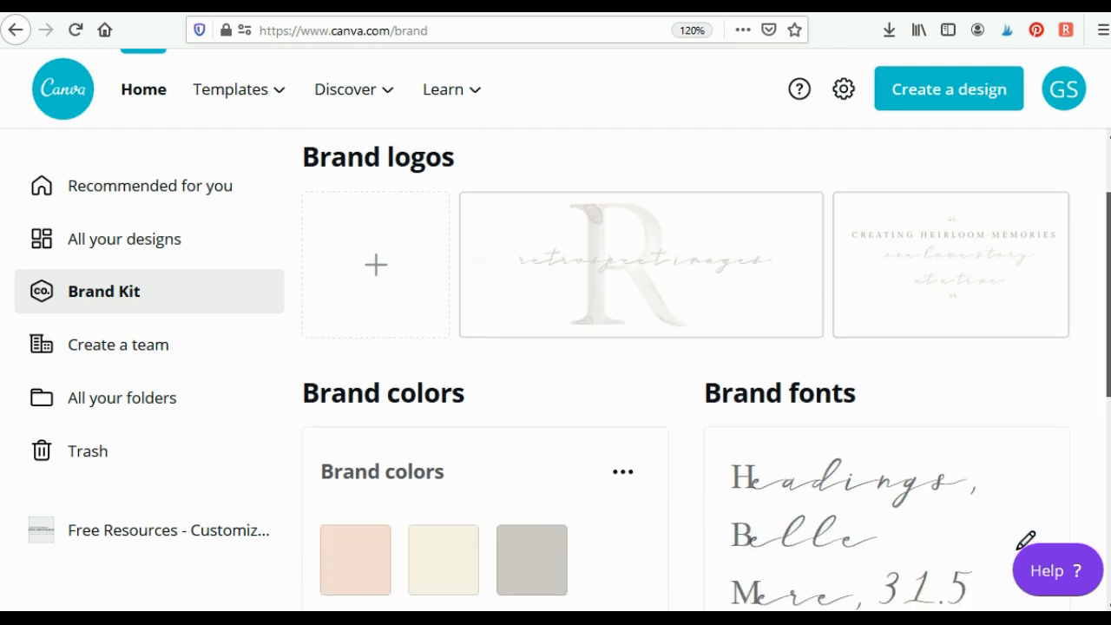
scroll(532, 348, "down", 2)
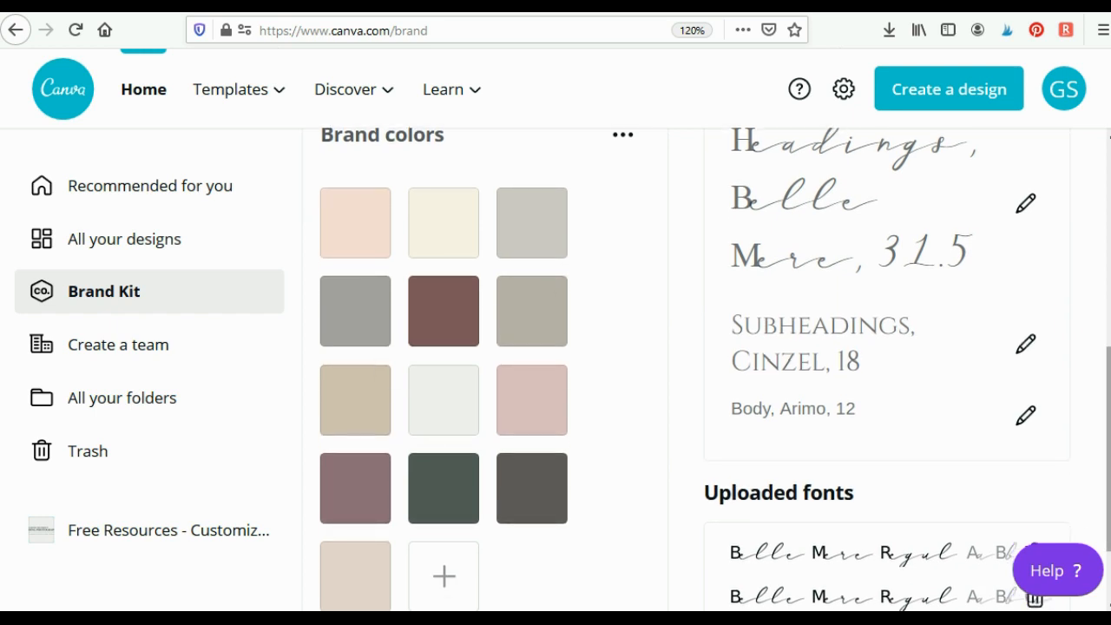
scroll(706, 377, "down", 2)
scroll(706, 376, "up", 8)
scroll(706, 377, "up", 2)
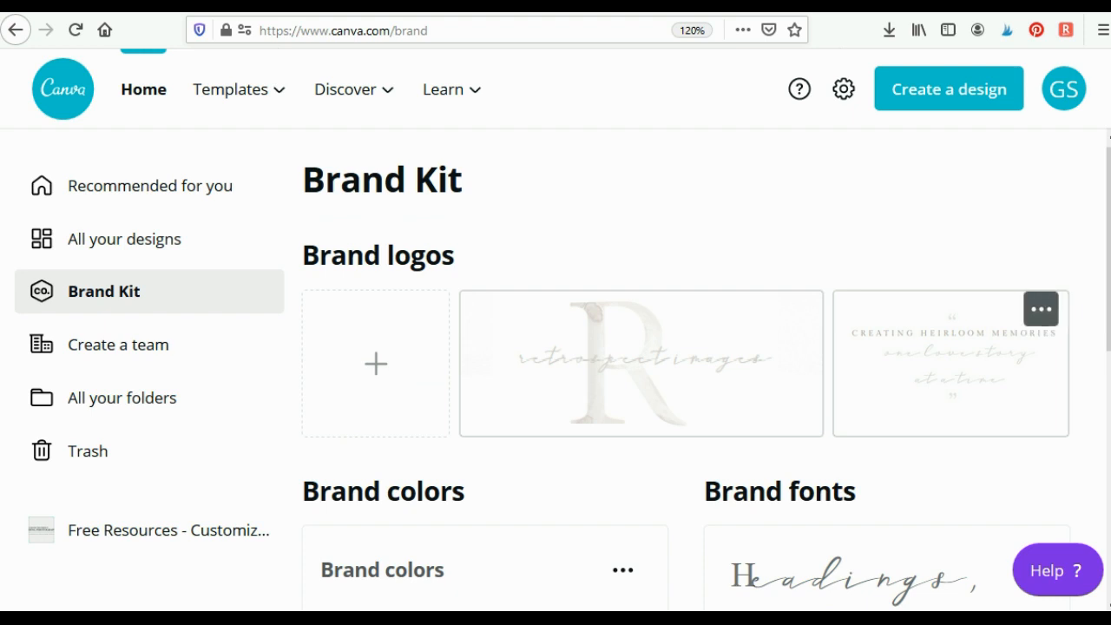
scroll(954, 373, "down", 4)
left_click_drag(1108, 349, 1108, 245)
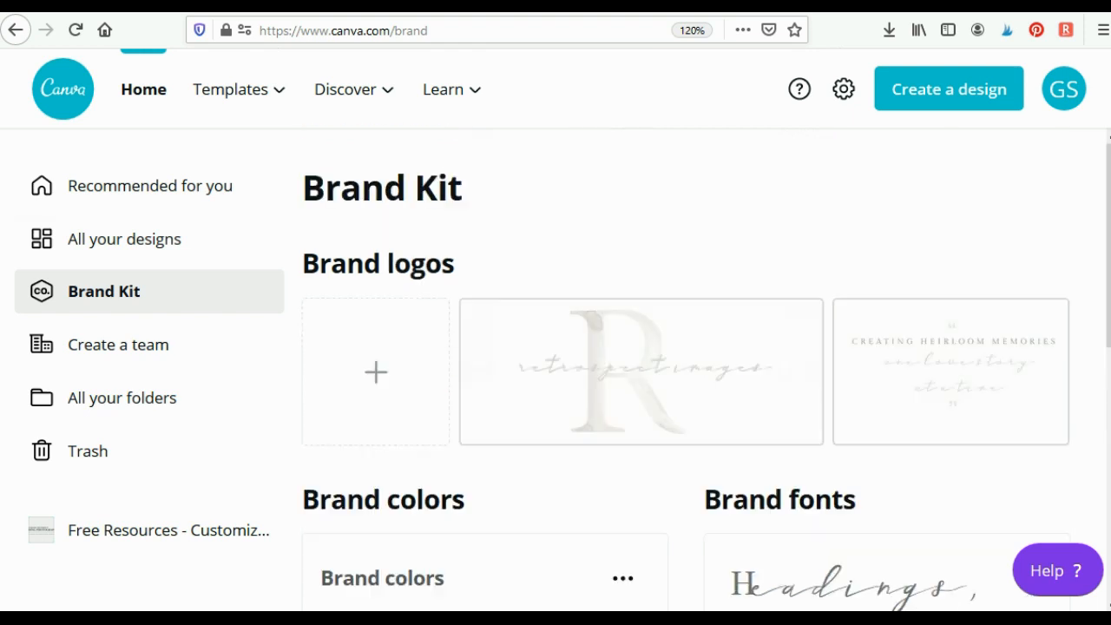
Step: Go to the list of all designs, look through the available design types and create a new YouTube Thumbnail design
left_click(124, 238)
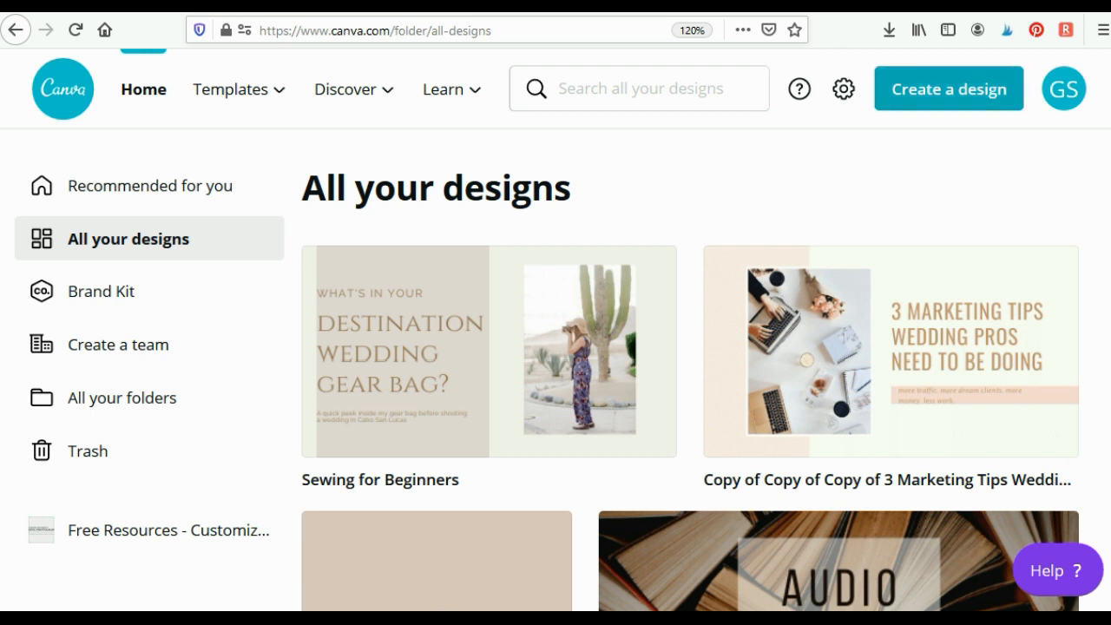
left_click(948, 88)
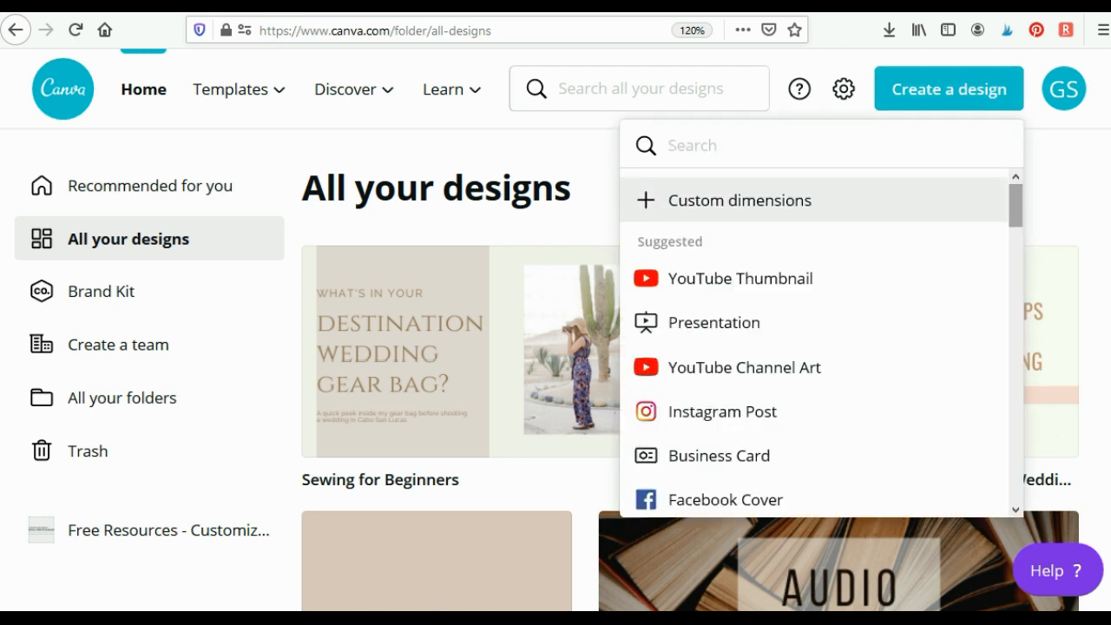
scroll(814, 347, "down", 2)
scroll(814, 347, "down", 10)
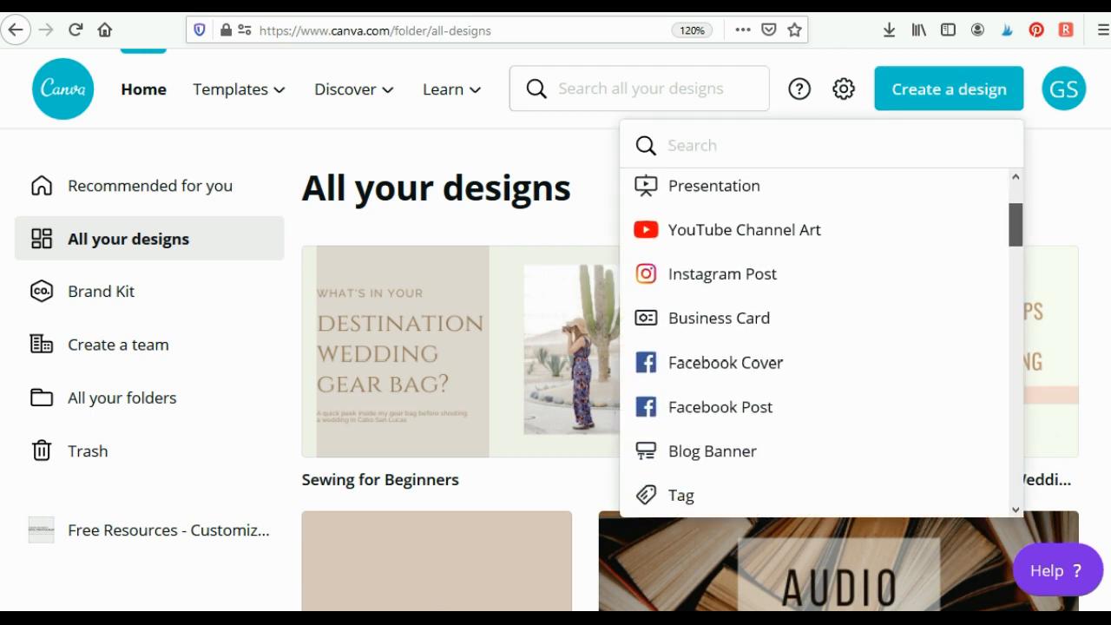
scroll(814, 347, "down", 10)
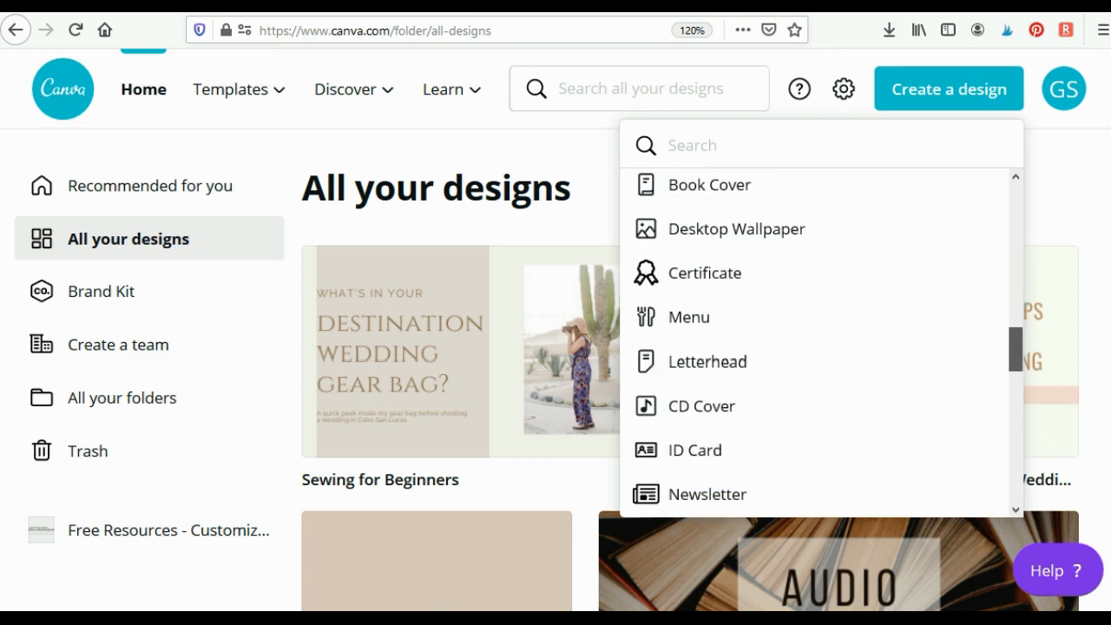
scroll(822, 343, "down", 3)
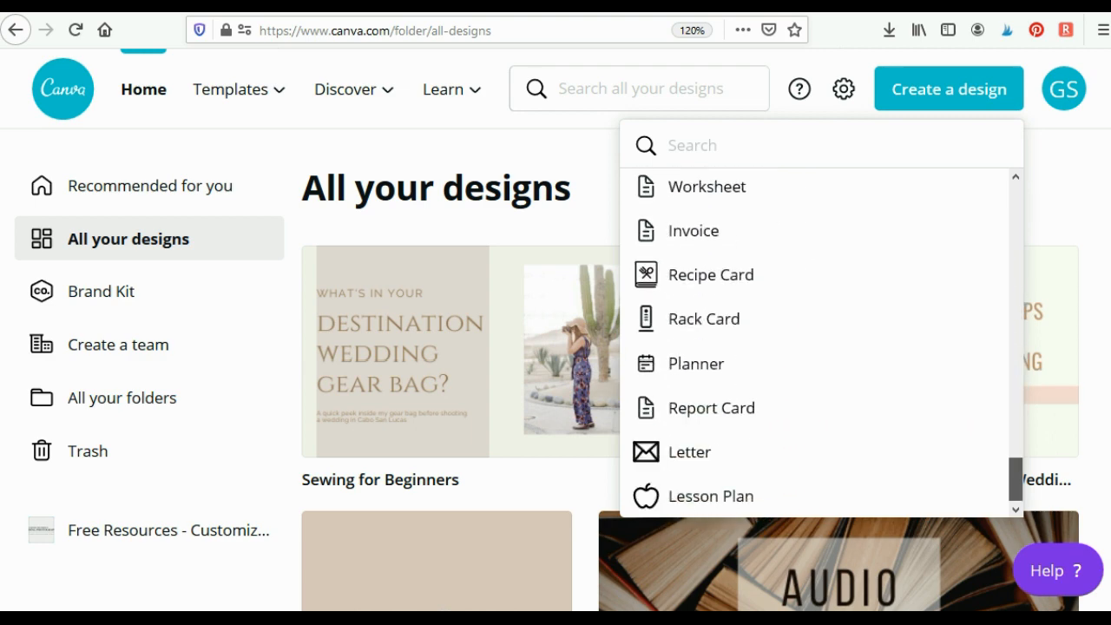
scroll(822, 343, "up", 20)
scroll(815, 343, "up", 2)
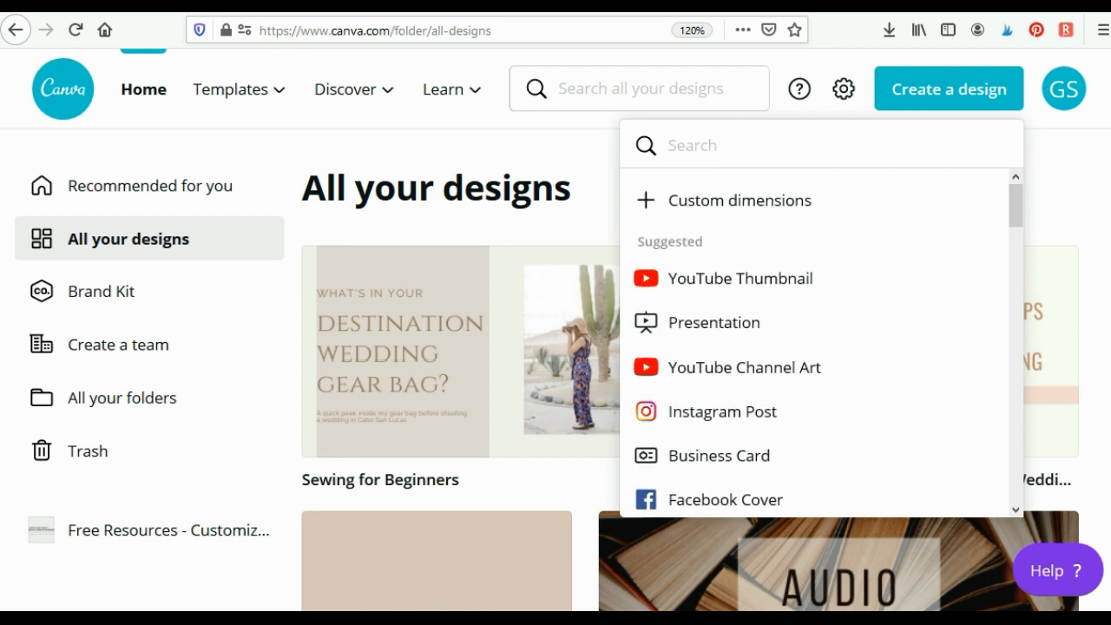
left_click(799, 276)
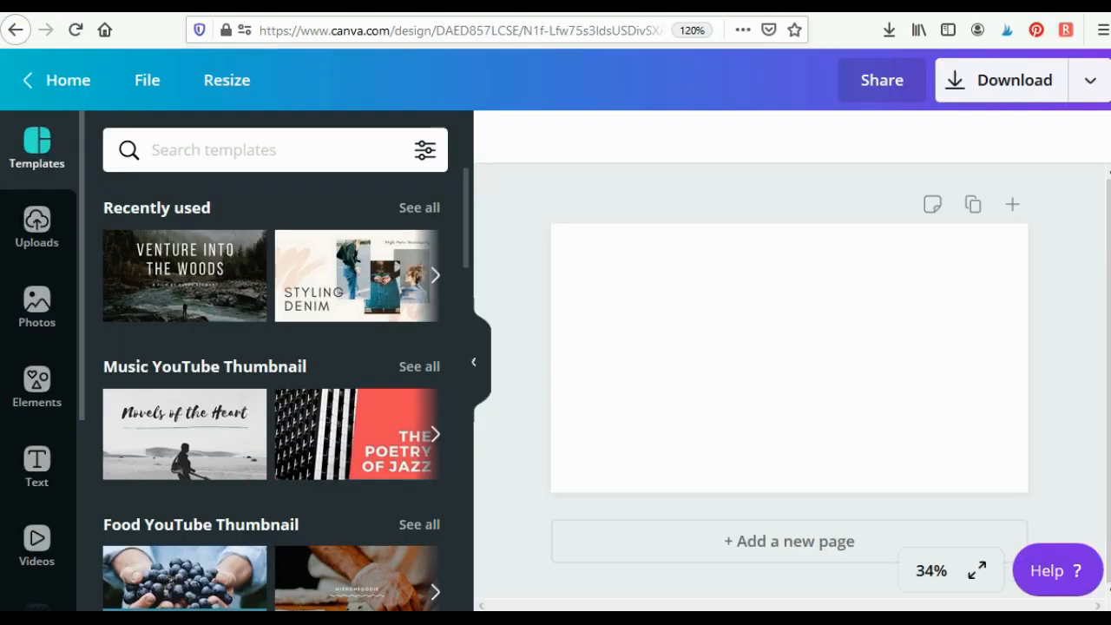
Step: Browse the YouTube thumbnail template categories and examine the full Tutorial YouTube Thumbnail collection, then clear that search
scroll(271, 390, "down", 1)
scroll(272, 390, "down", 5)
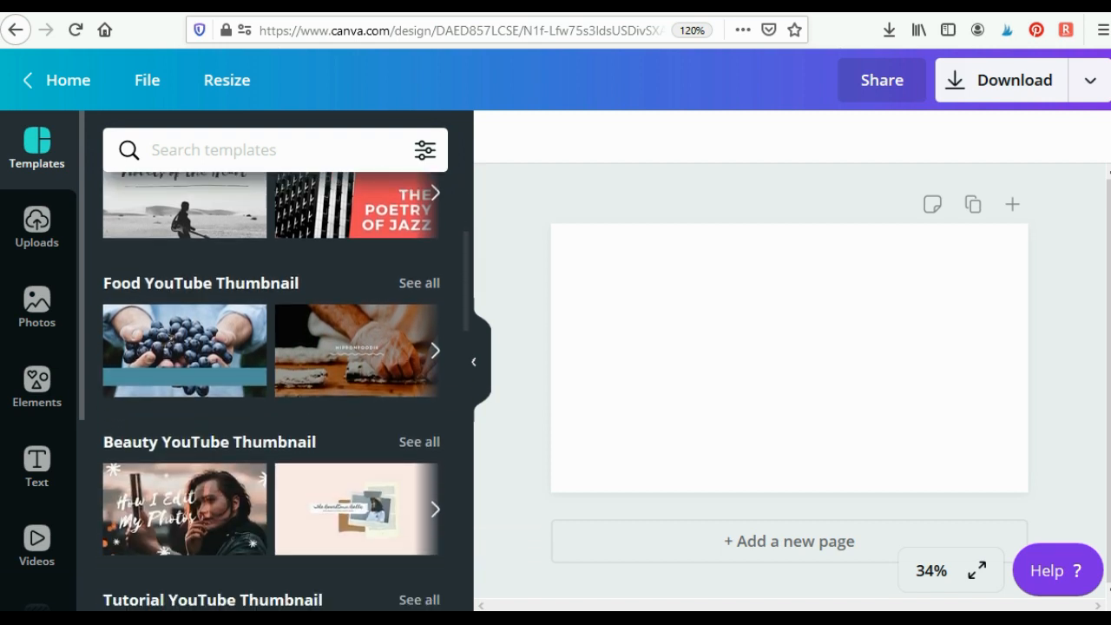
scroll(272, 391, "down", 3)
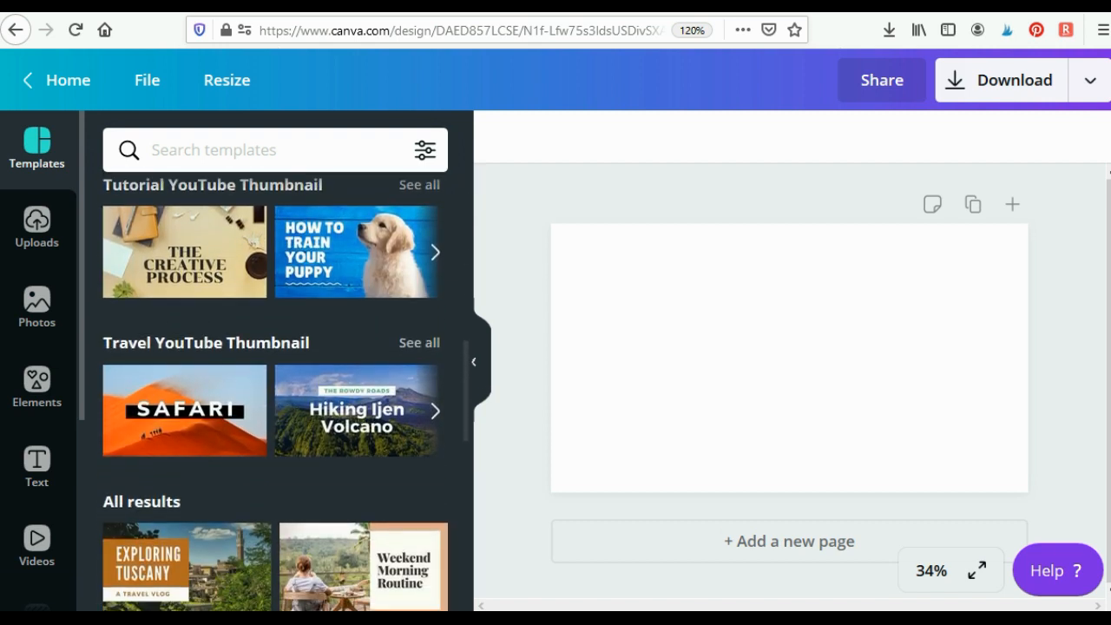
scroll(272, 390, "up", 2)
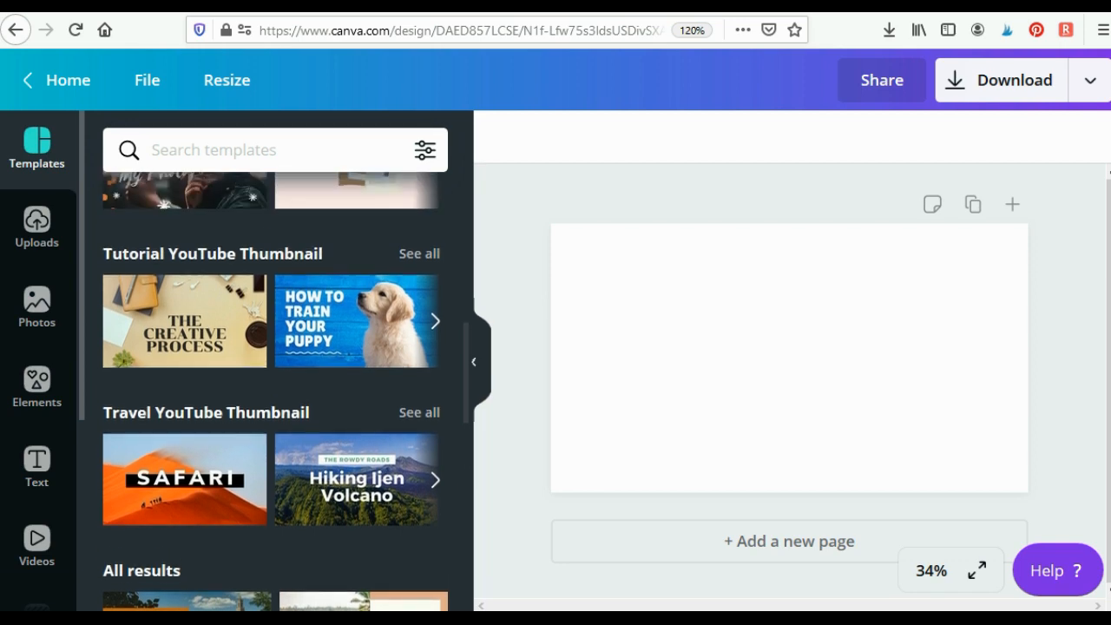
left_click(419, 254)
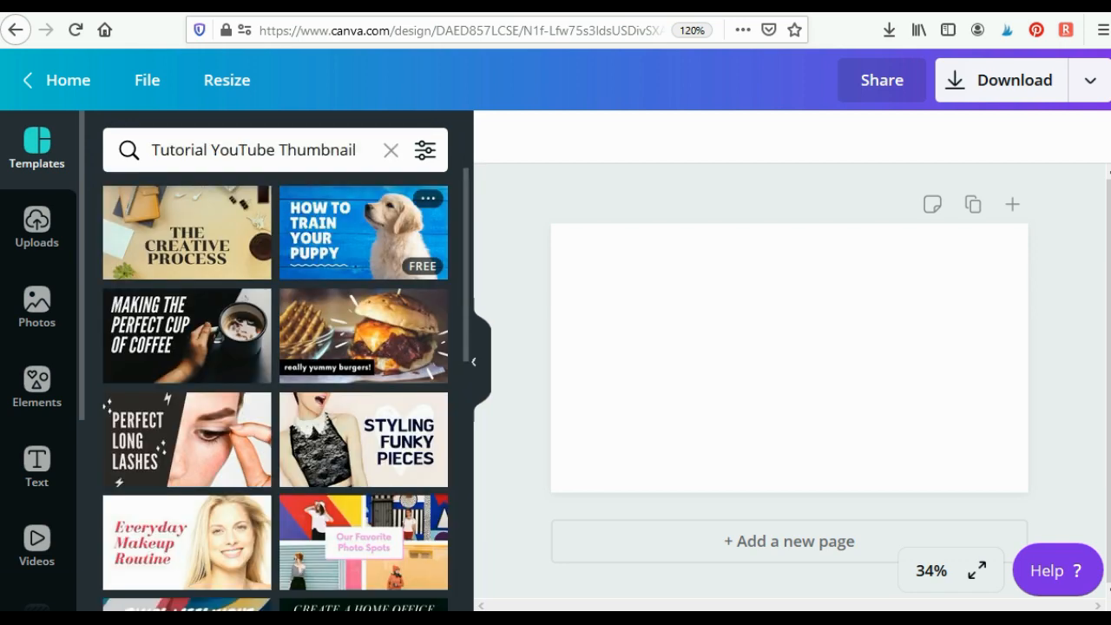
scroll(275, 391, "down", 6)
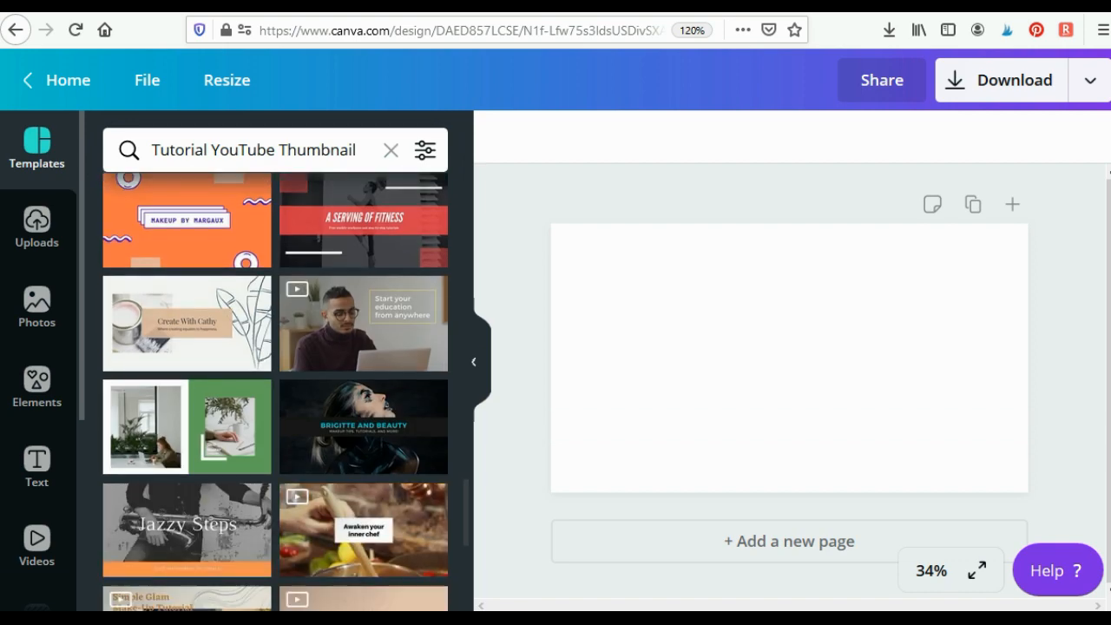
scroll(363, 235, "up", 6)
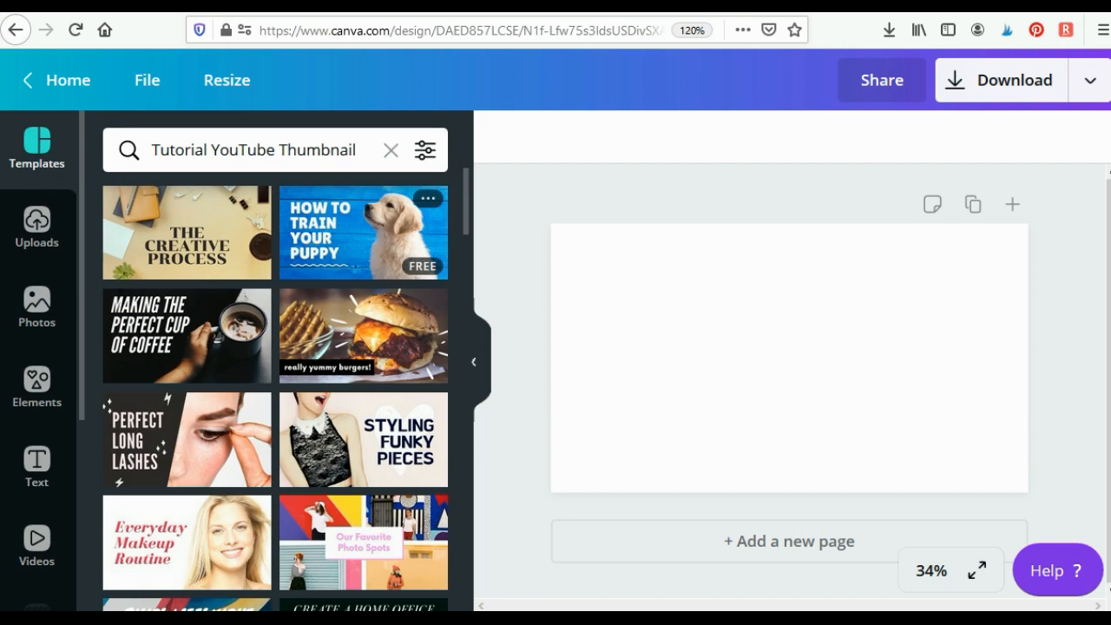
left_click(390, 150)
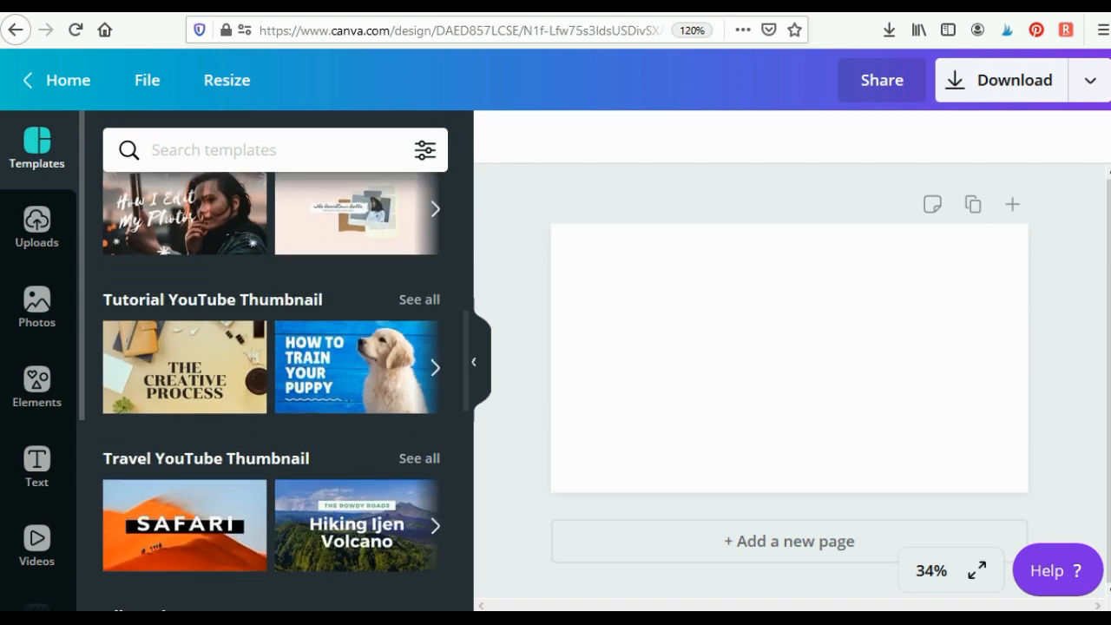
Step: Apply the Styling Denim page from the recently used Pink Brushstroke Fashion Influencer Youtube Thumbnail Set to the blank page
scroll(275, 390, "down", 10)
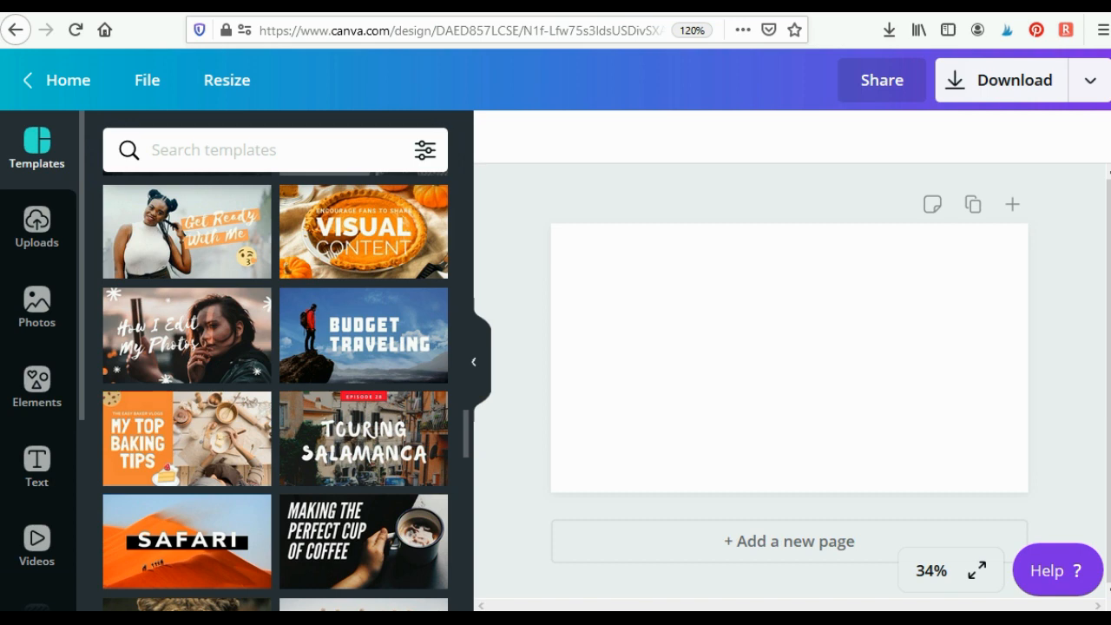
scroll(275, 391, "down", 2)
scroll(275, 391, "down", 5)
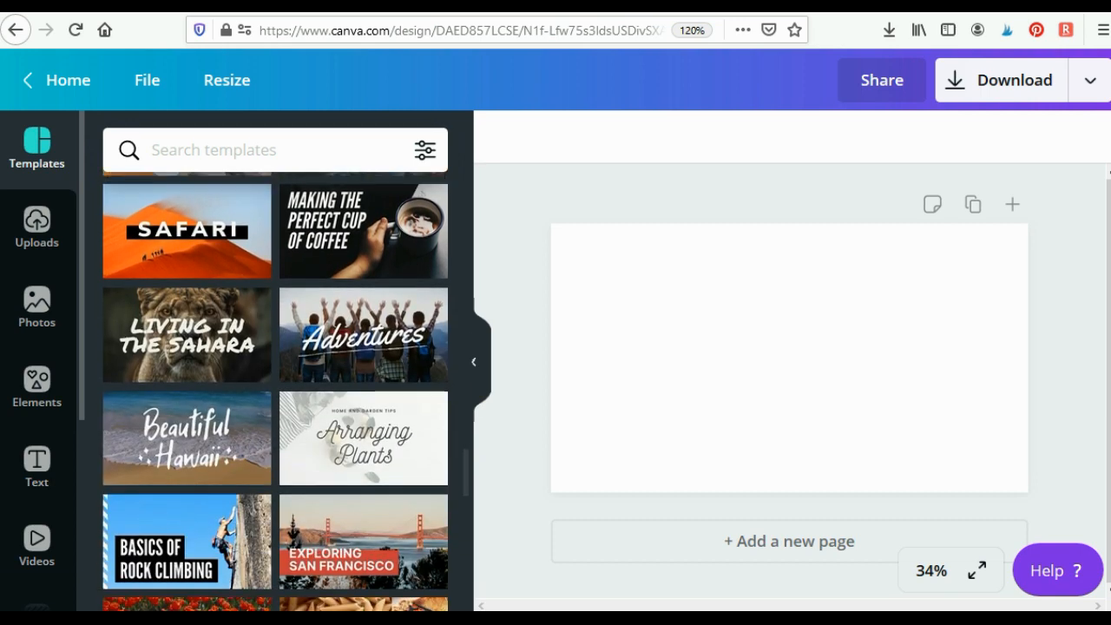
scroll(275, 390, "down", 10)
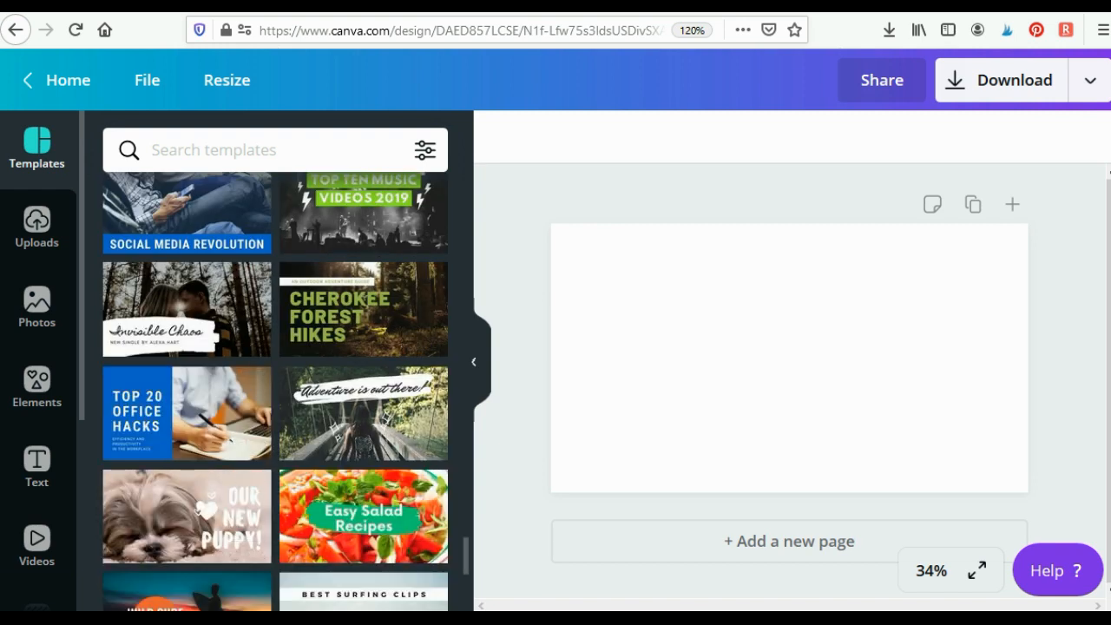
left_click_drag(466, 556, 466, 180)
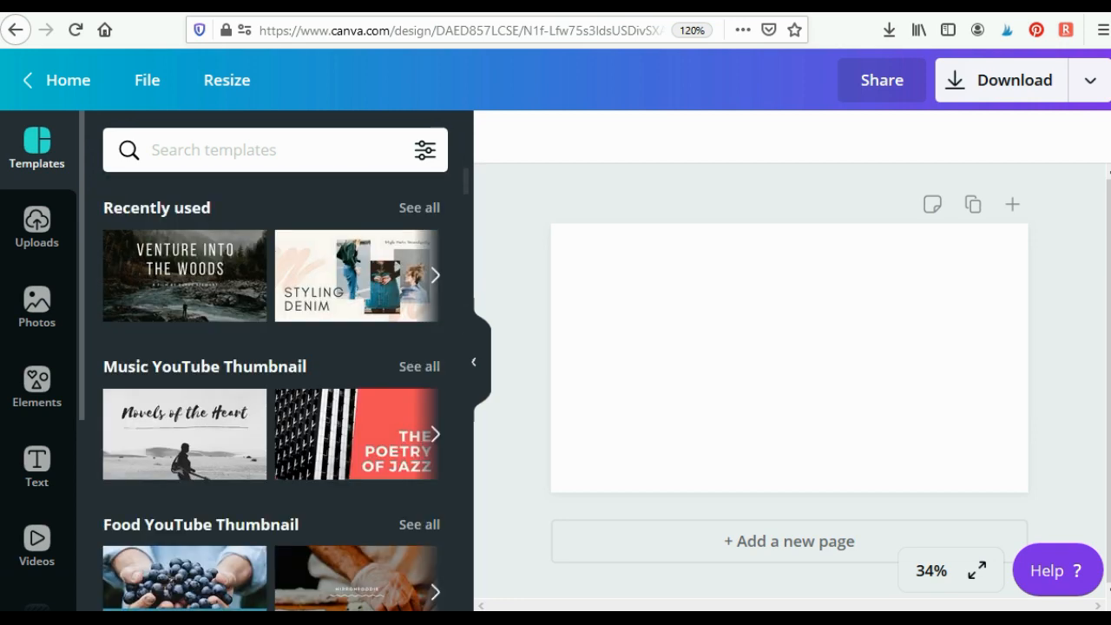
left_click(381, 286)
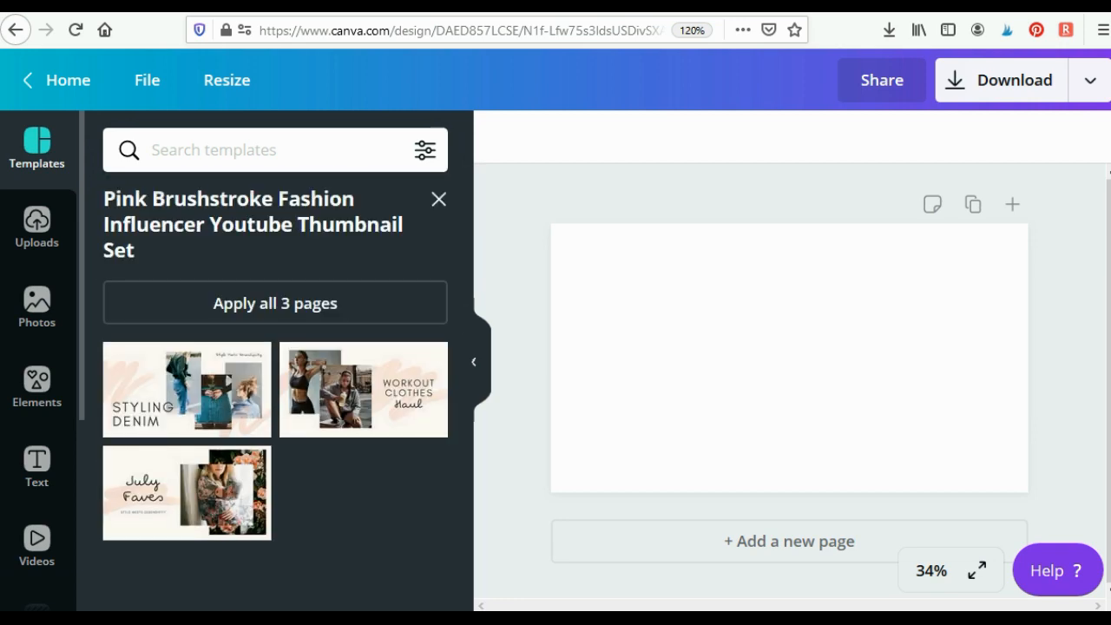
left_click(187, 390)
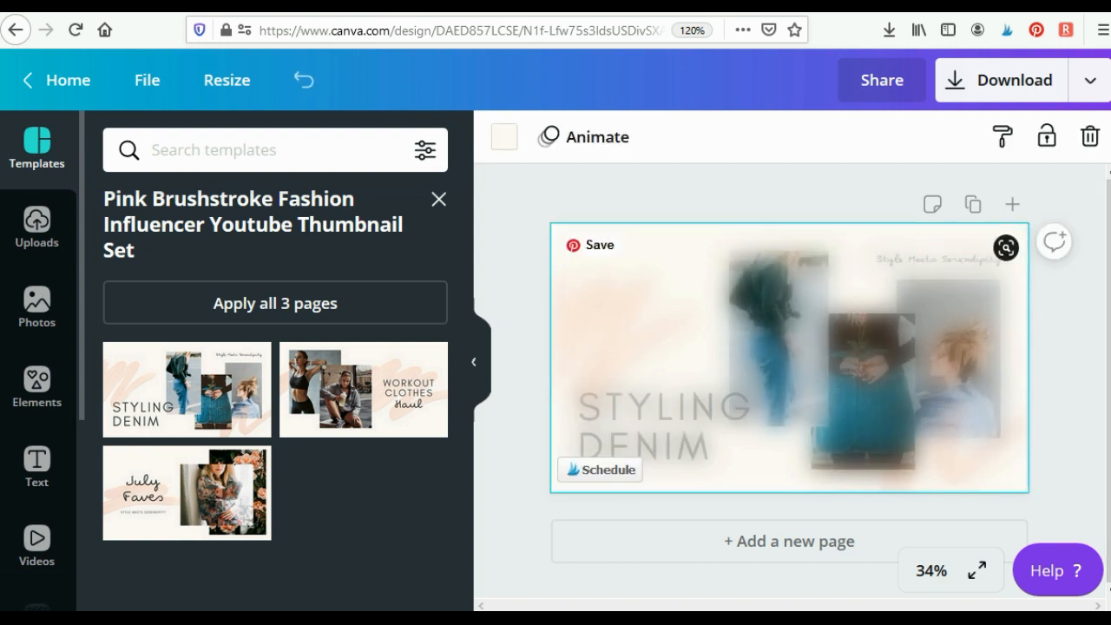
Step: Replace the thumbnail's left photo with the uploaded camera-and-table photo, reposition its crop, and fill the middle frame with the uploaded standing woman photo
left_click(37, 227)
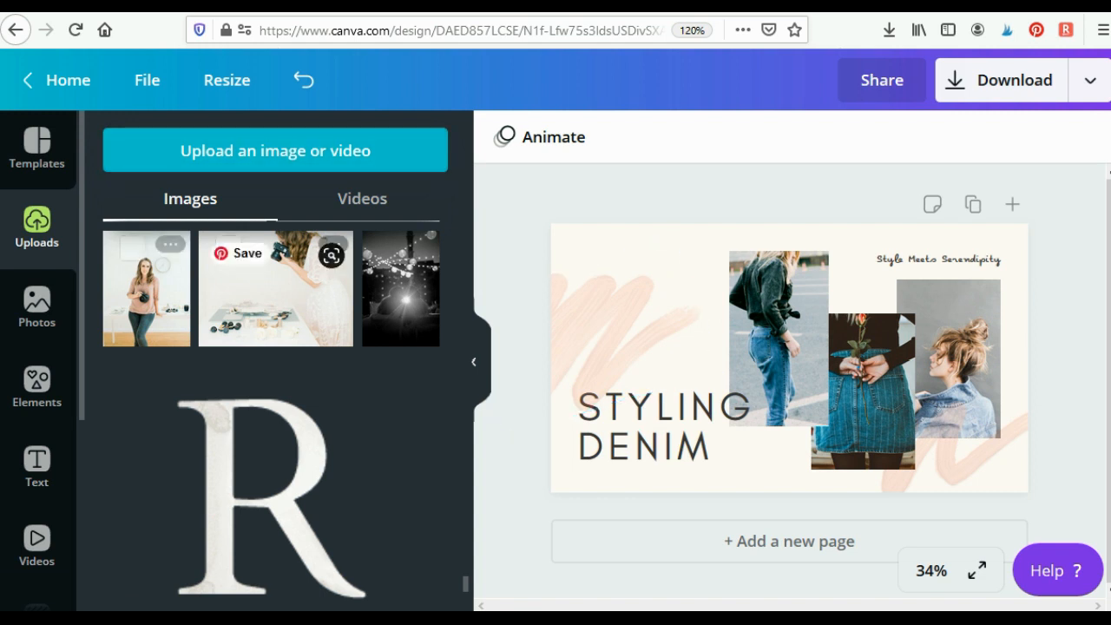
left_click_drag(276, 288, 778, 338)
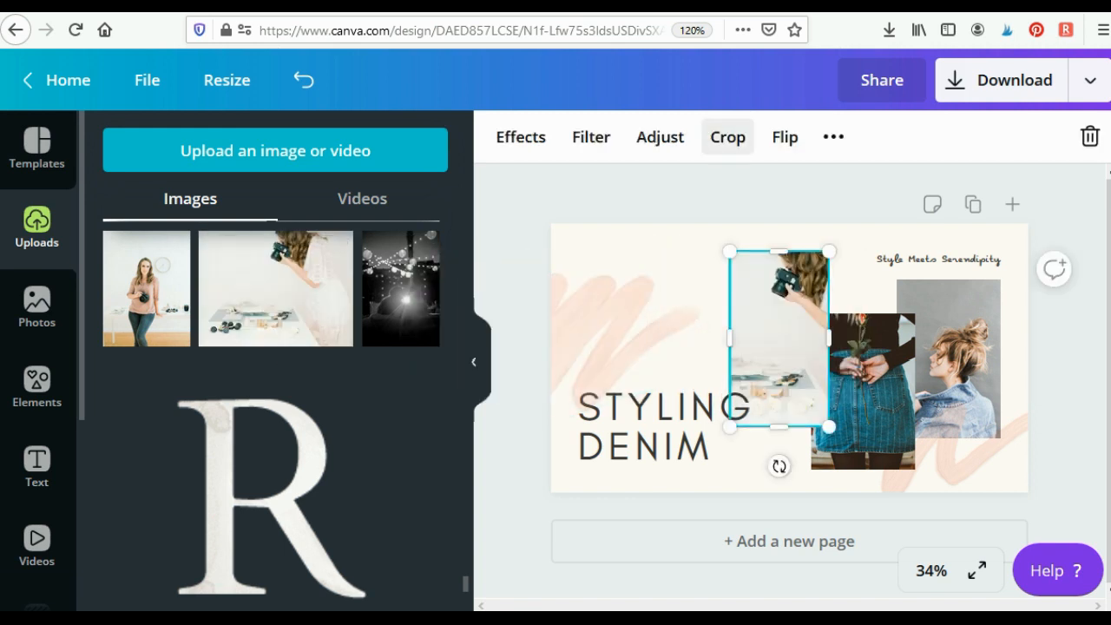
left_click(727, 136)
left_click_drag(778, 338, 760, 339)
left_click(528, 137)
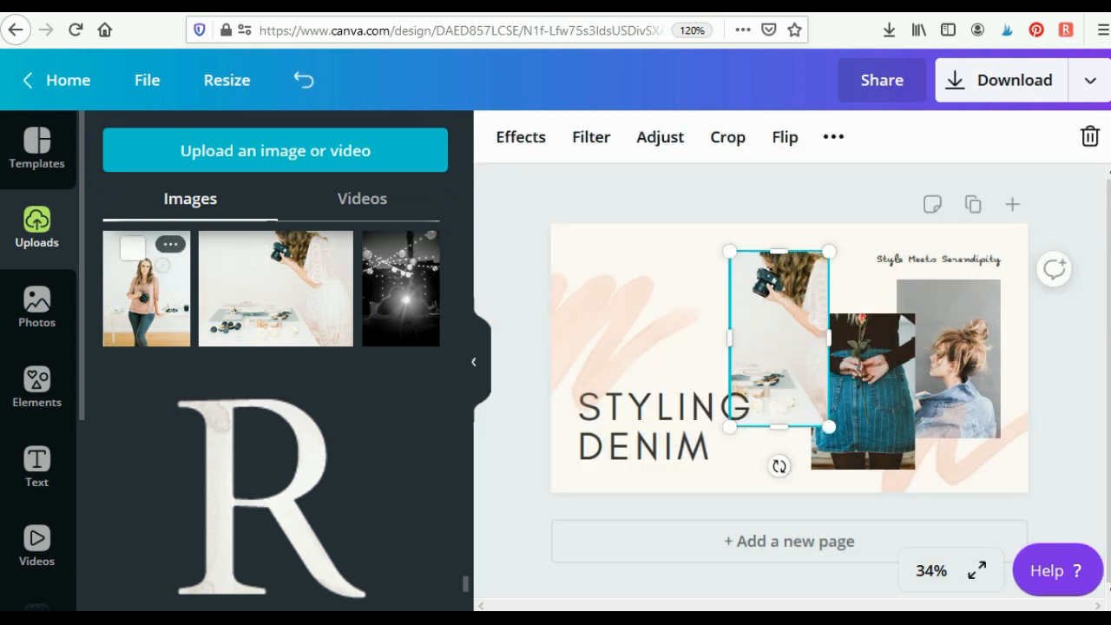
left_click_drag(145, 288, 863, 390)
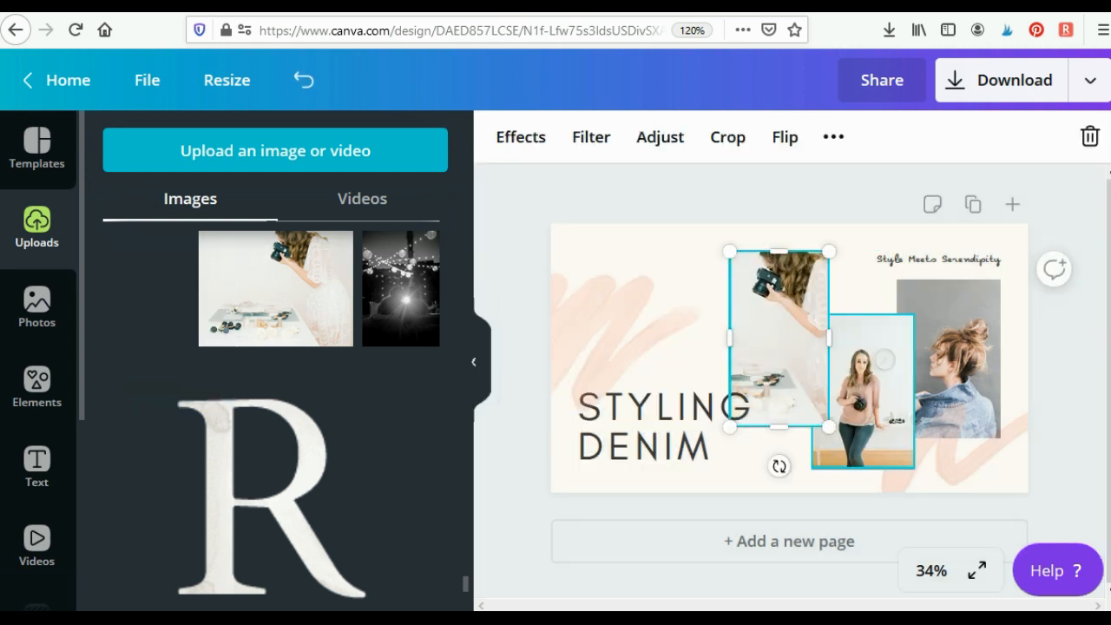
left_click(863, 390)
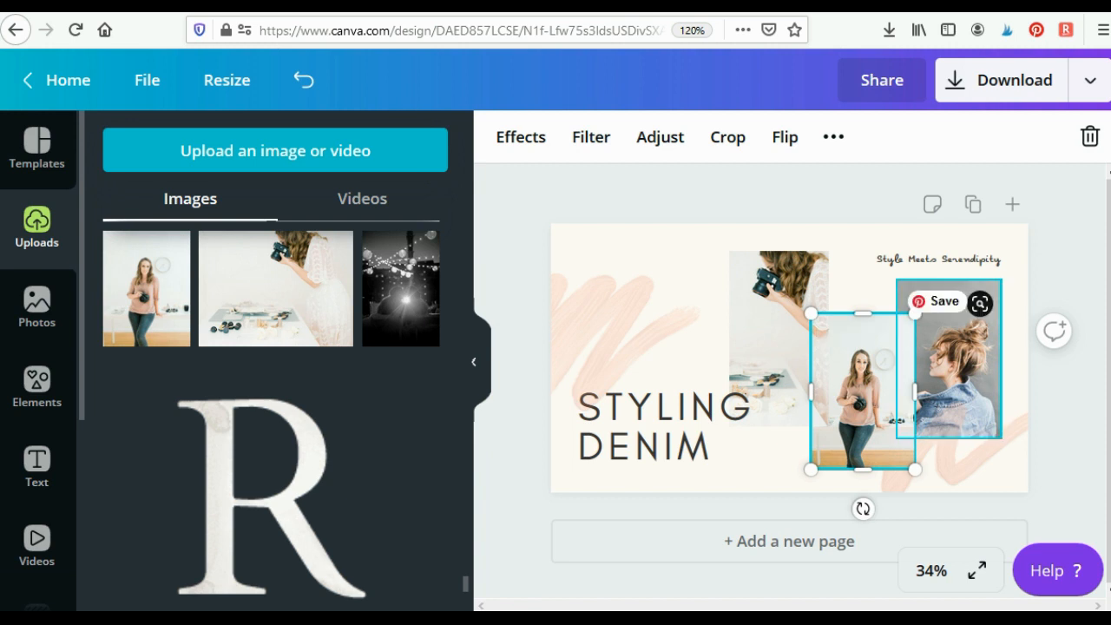
Step: Search the stock photos for "desktop", replace the thumbnail's right photo with the coffee, keyboard and flowers image and crop it around the cup
left_click(950, 365)
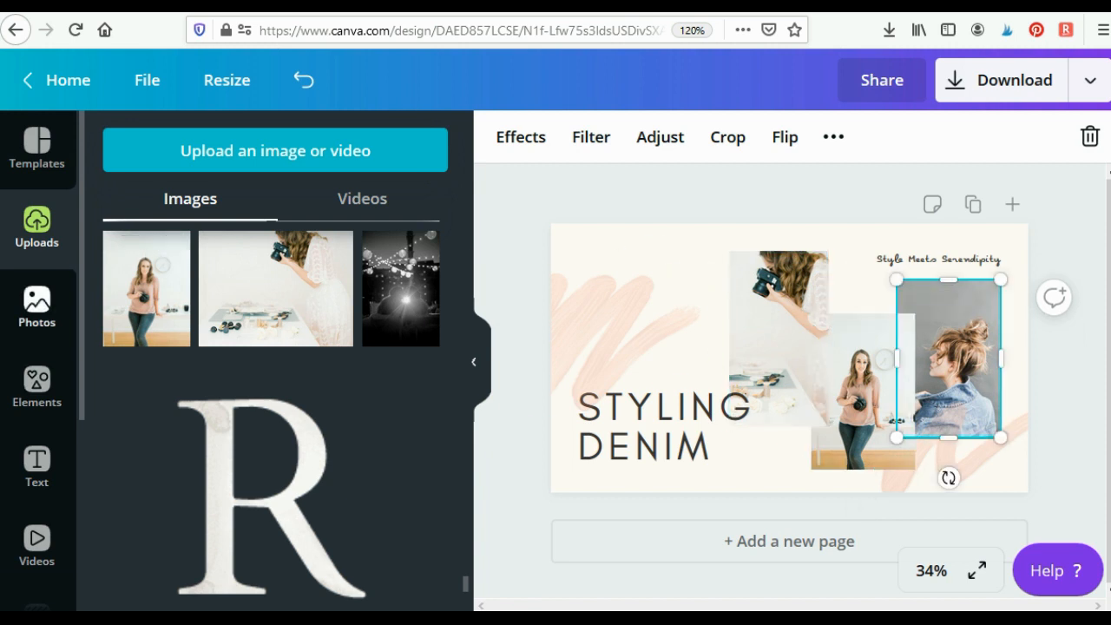
left_click(37, 304)
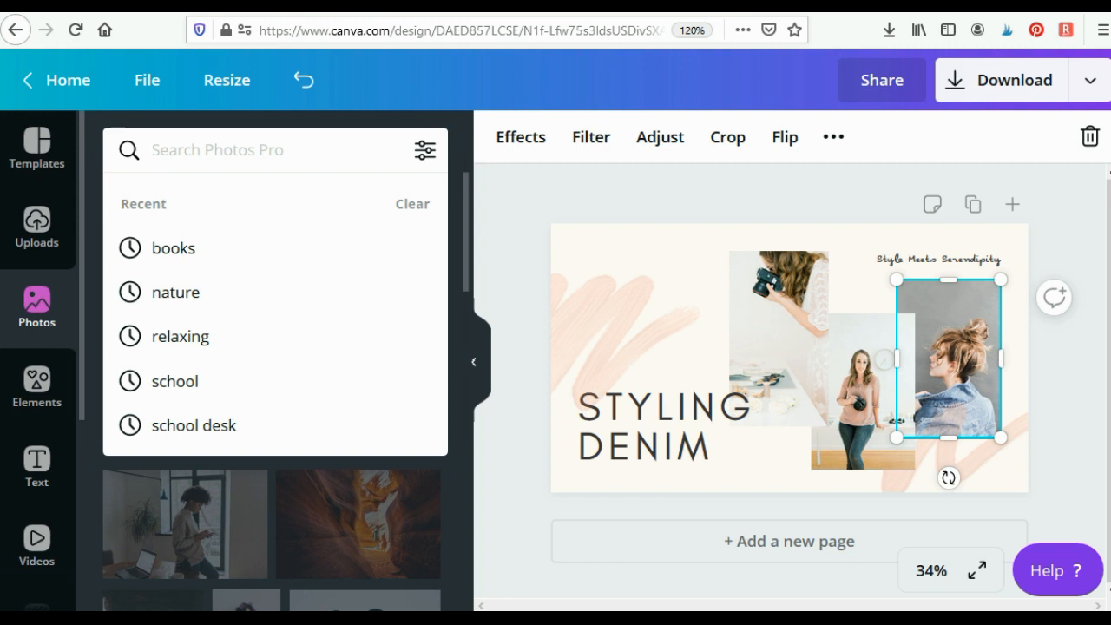
type("desktop")
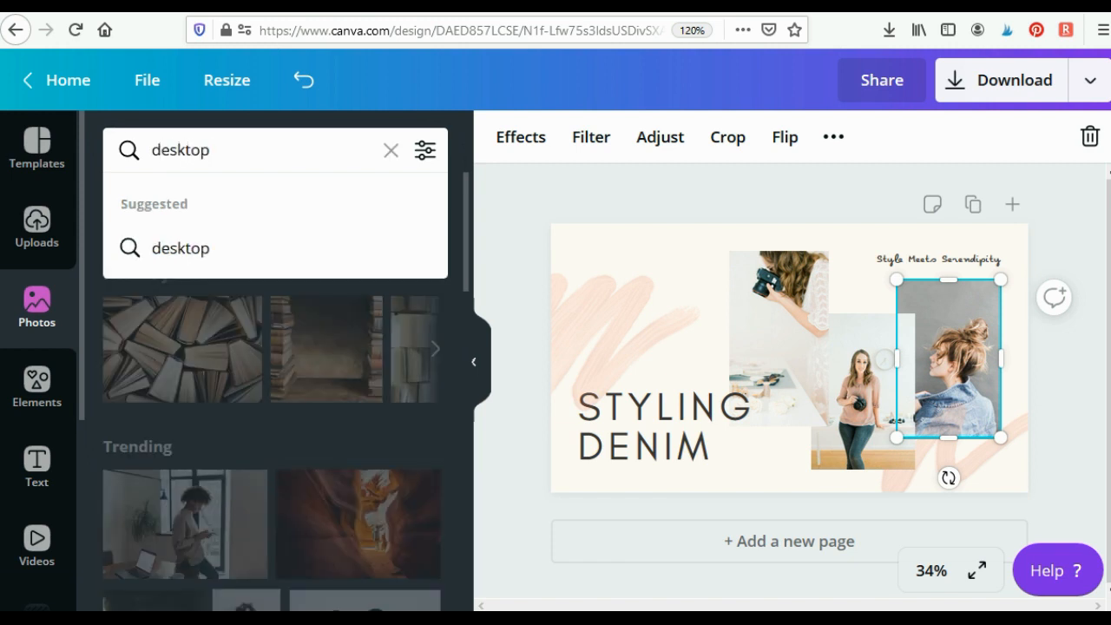
key("Return")
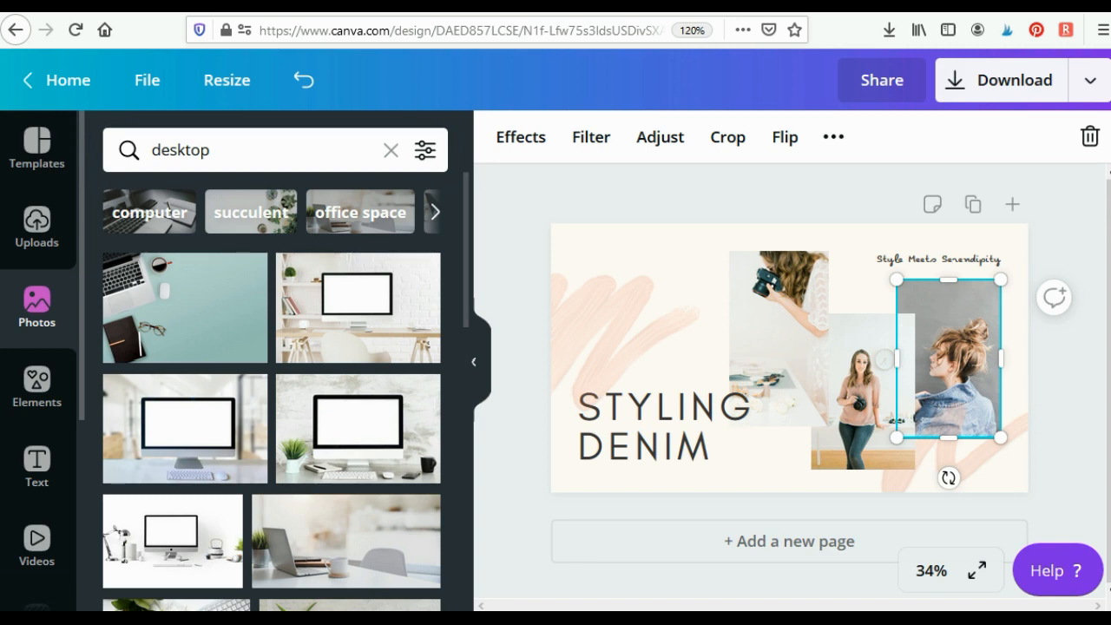
scroll(272, 390, "down", 5)
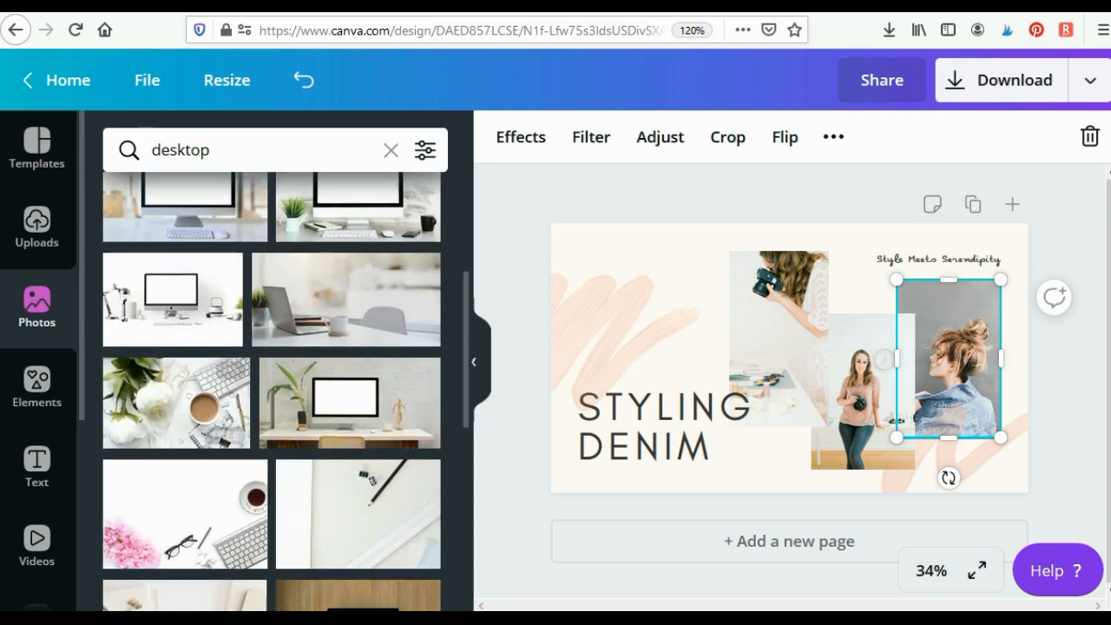
left_click_drag(176, 401, 902, 360)
left_click(727, 137)
key("Return")
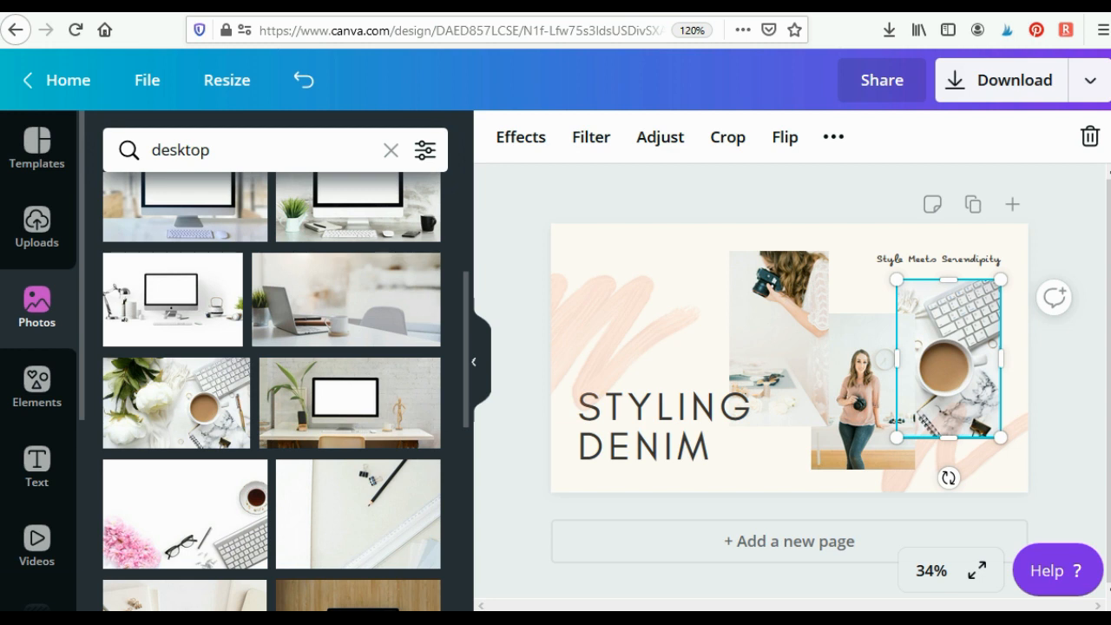
key("Escape")
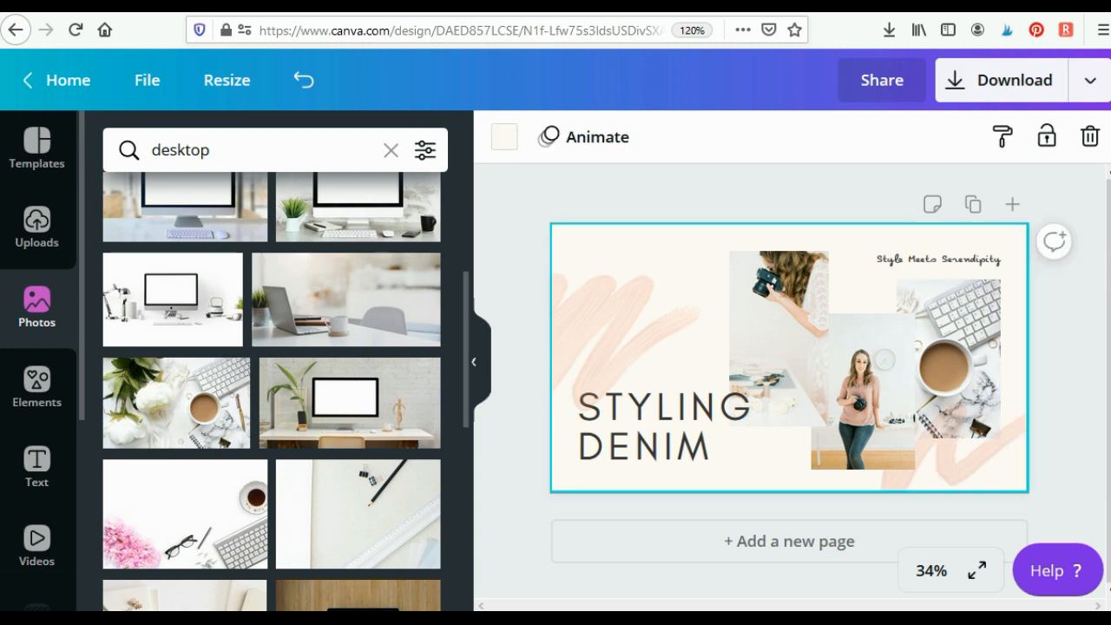
Step: Try out the brand heading style by adding a heading below the STYLING DENIM title and deleting its text
left_click(938, 259)
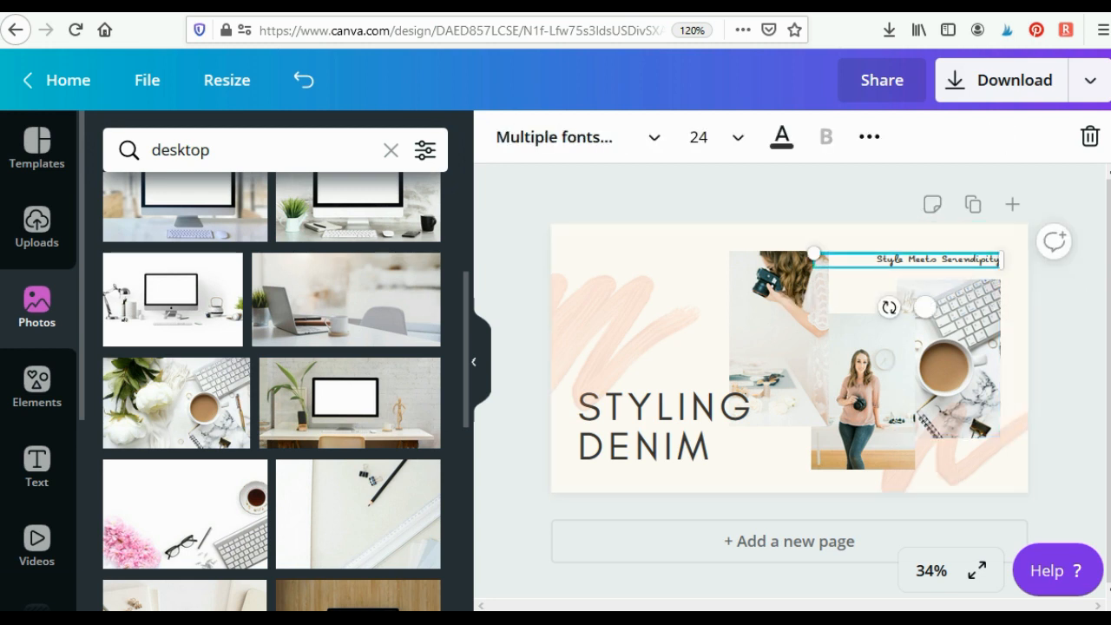
left_click(937, 259)
left_click(937, 259)
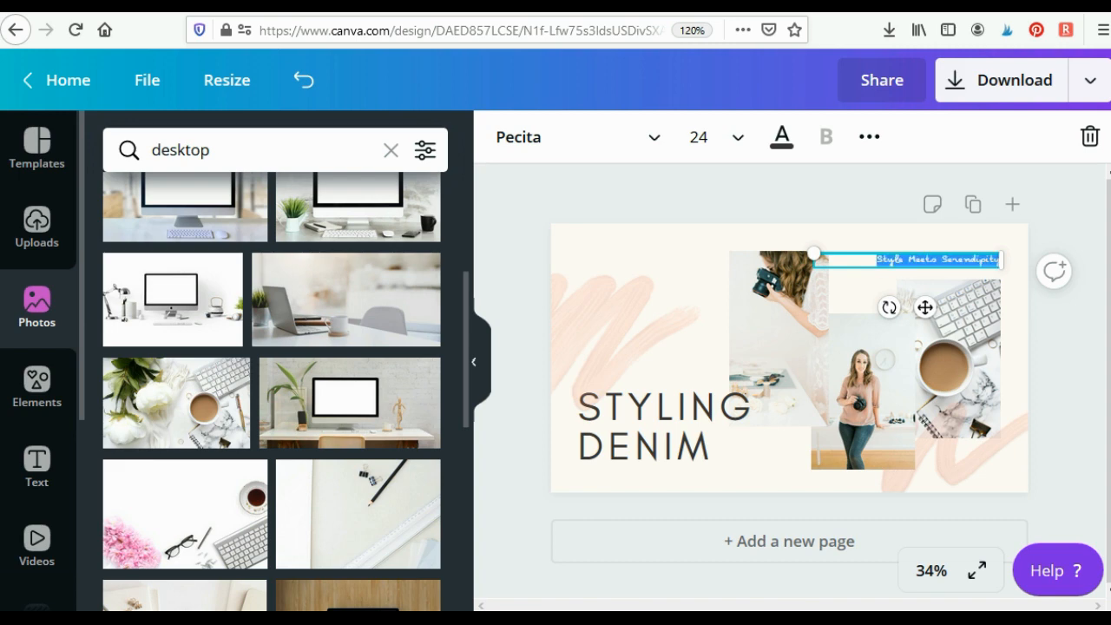
left_click(36, 466)
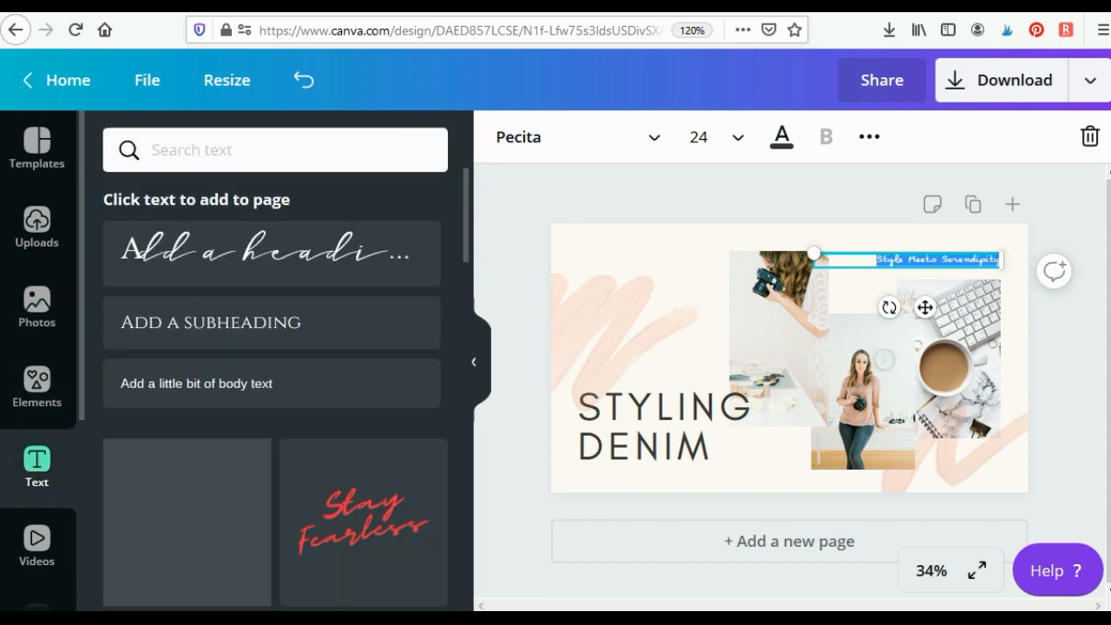
left_click(665, 426)
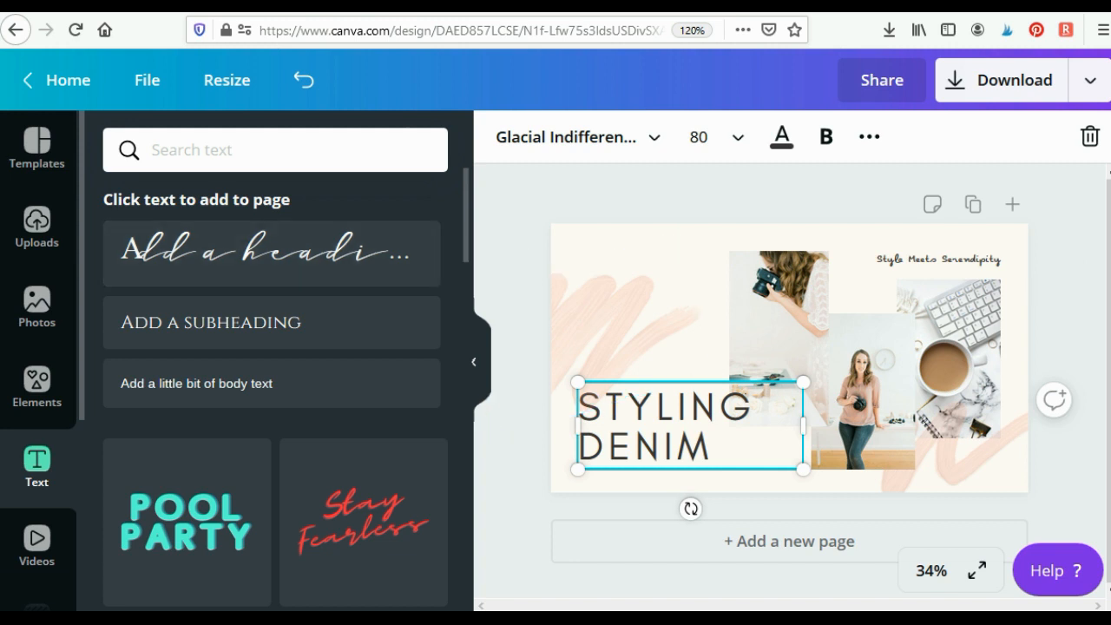
double_click(665, 426)
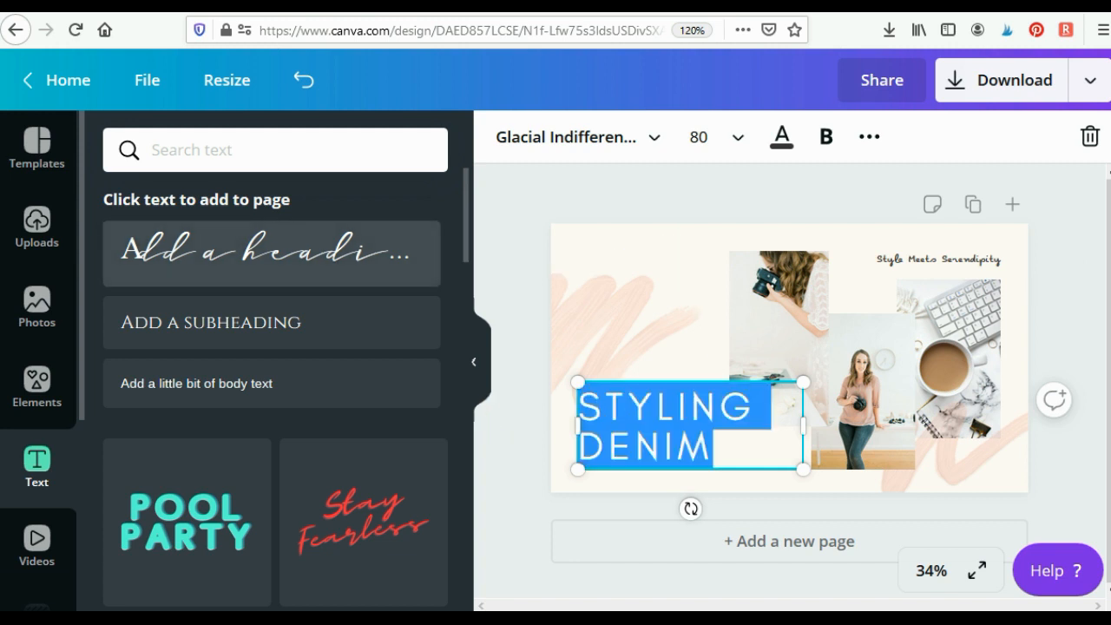
left_click(261, 252)
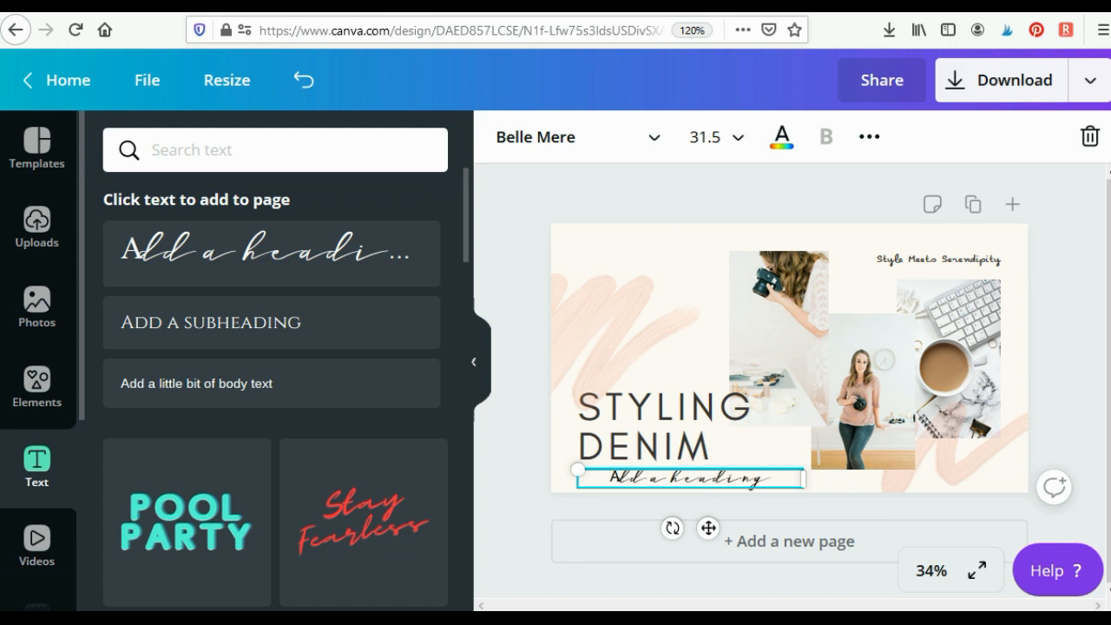
triple_click(702, 480)
key("BackSpace")
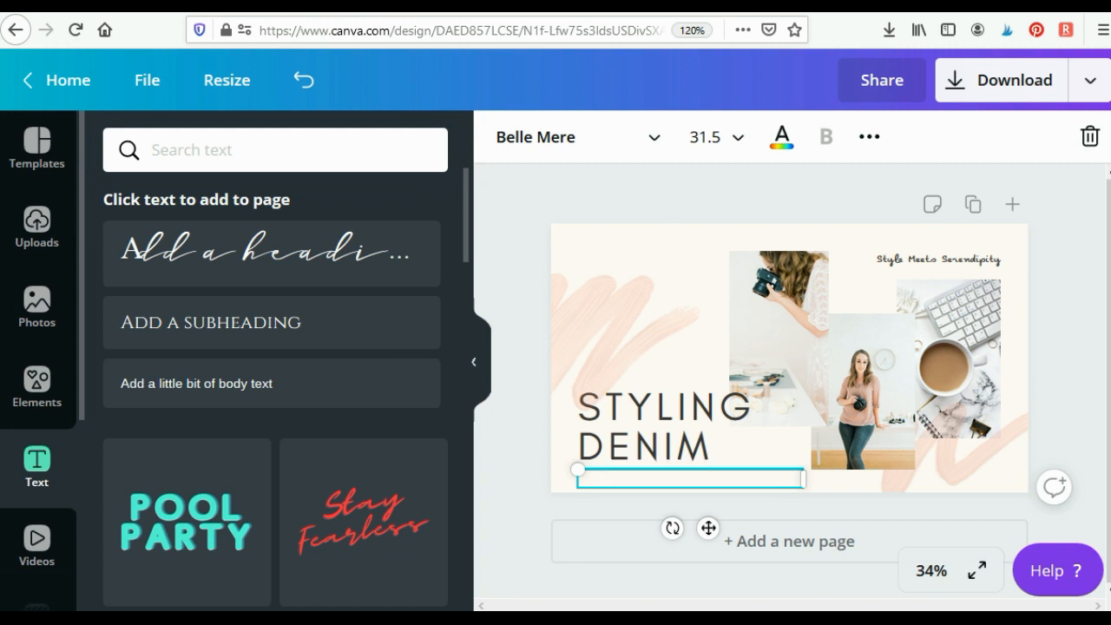
Step: Examine the document, brand and photo colors offered for the STYLING DENIM title and leave the title deselected
left_click(677, 408)
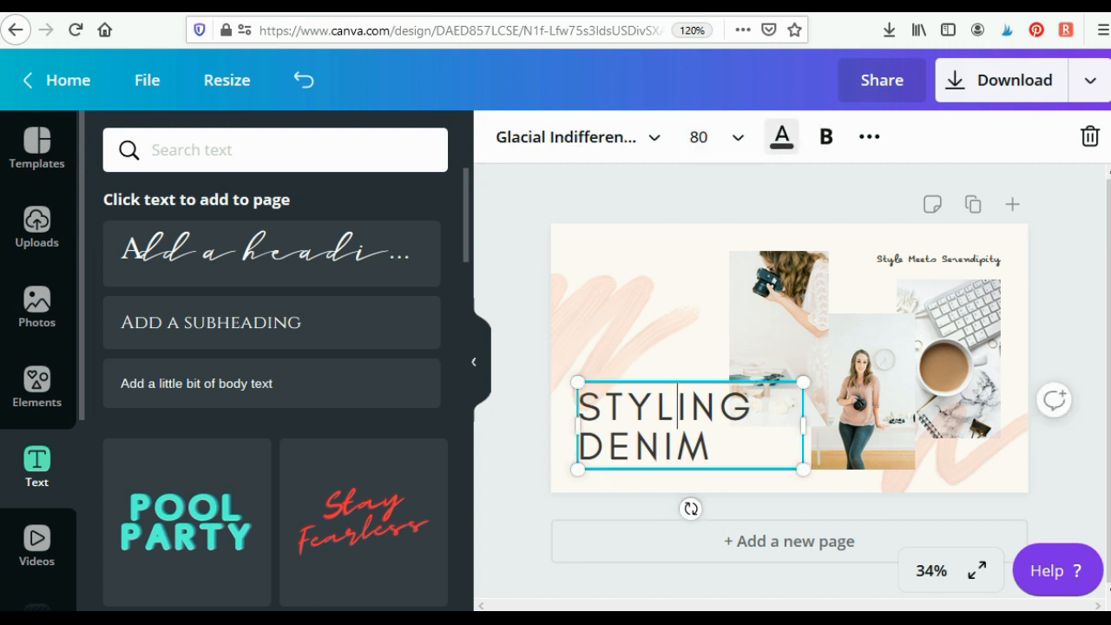
left_click(781, 136)
scroll(260, 390, "down", 1)
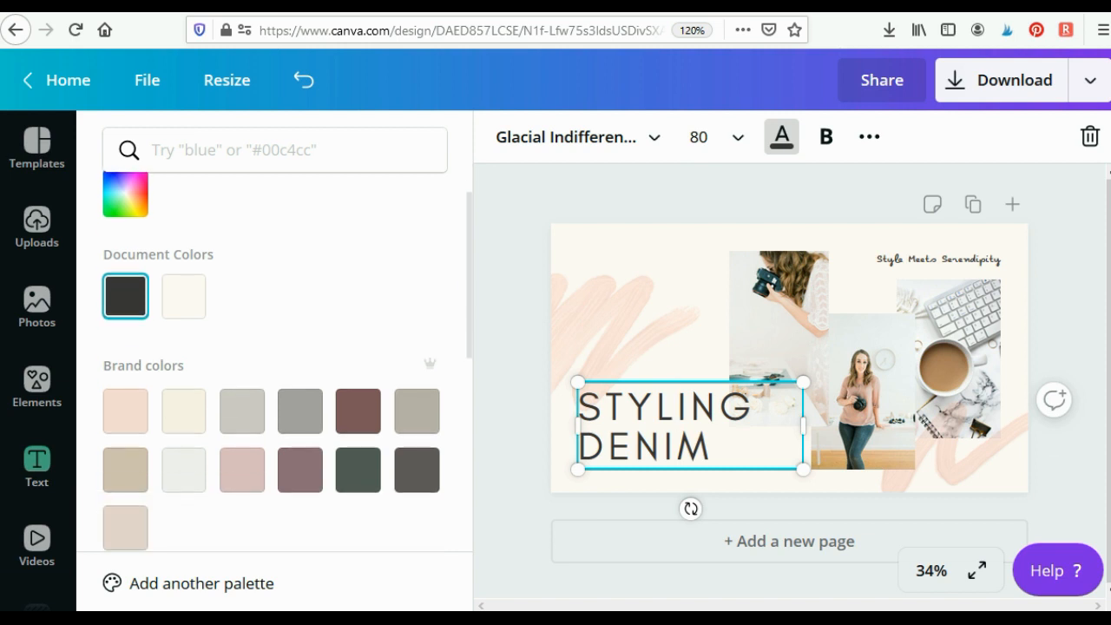
scroll(184, 397, "down", 1)
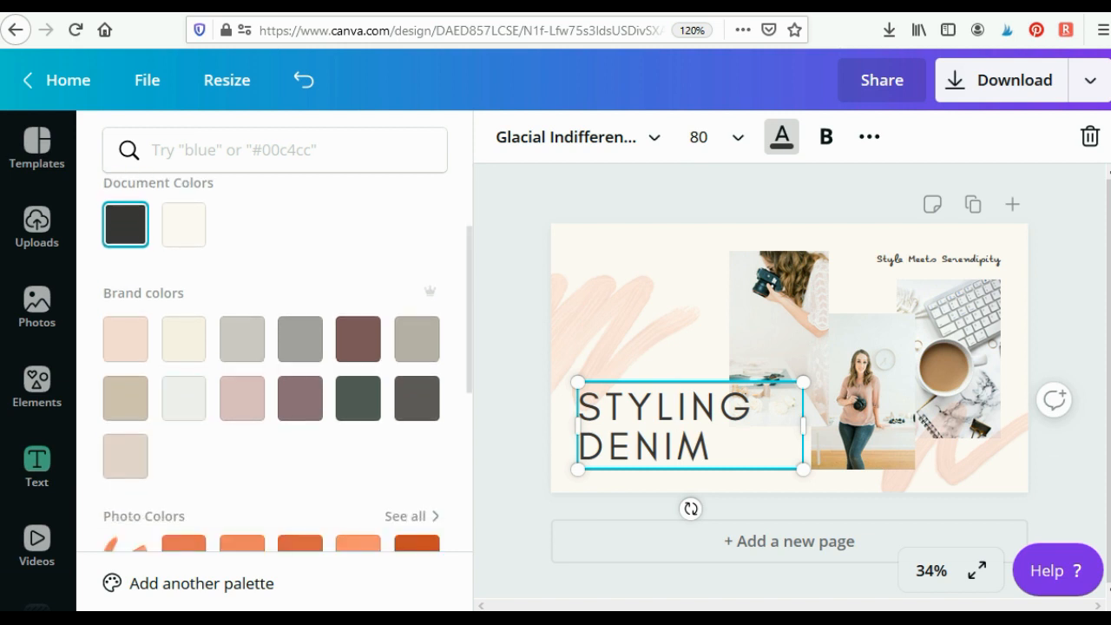
left_click(36, 466)
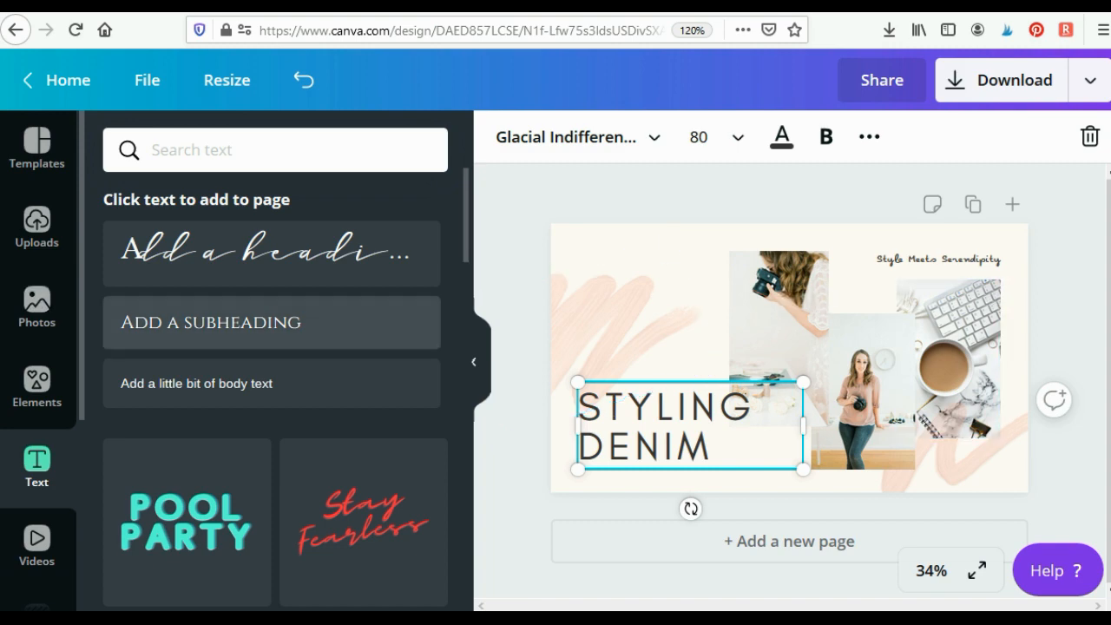
left_click(36, 306)
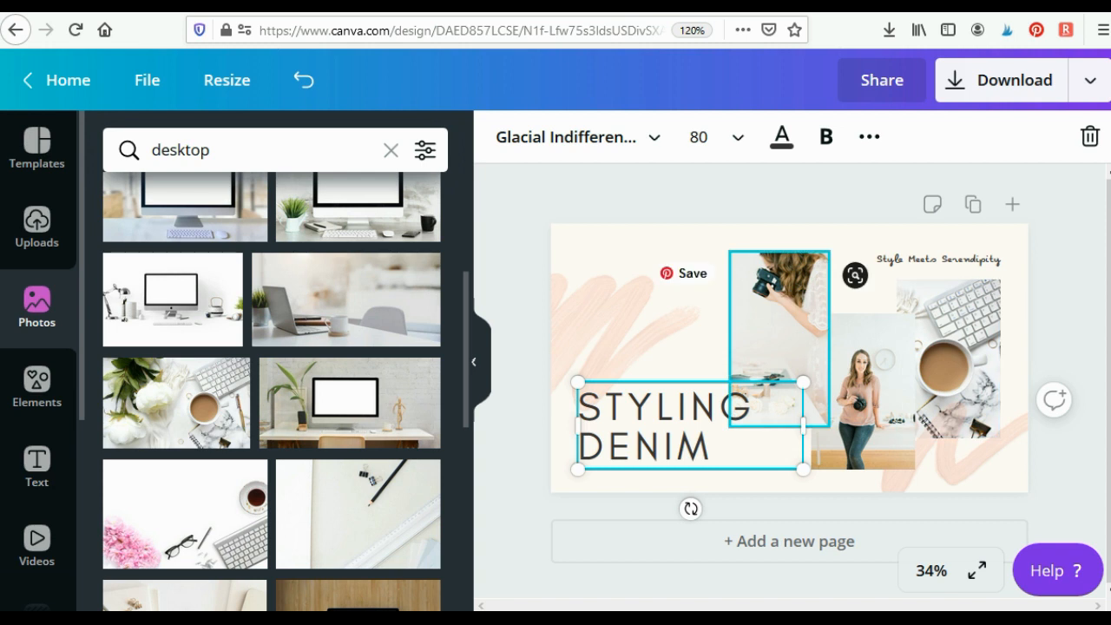
double_click(673, 407)
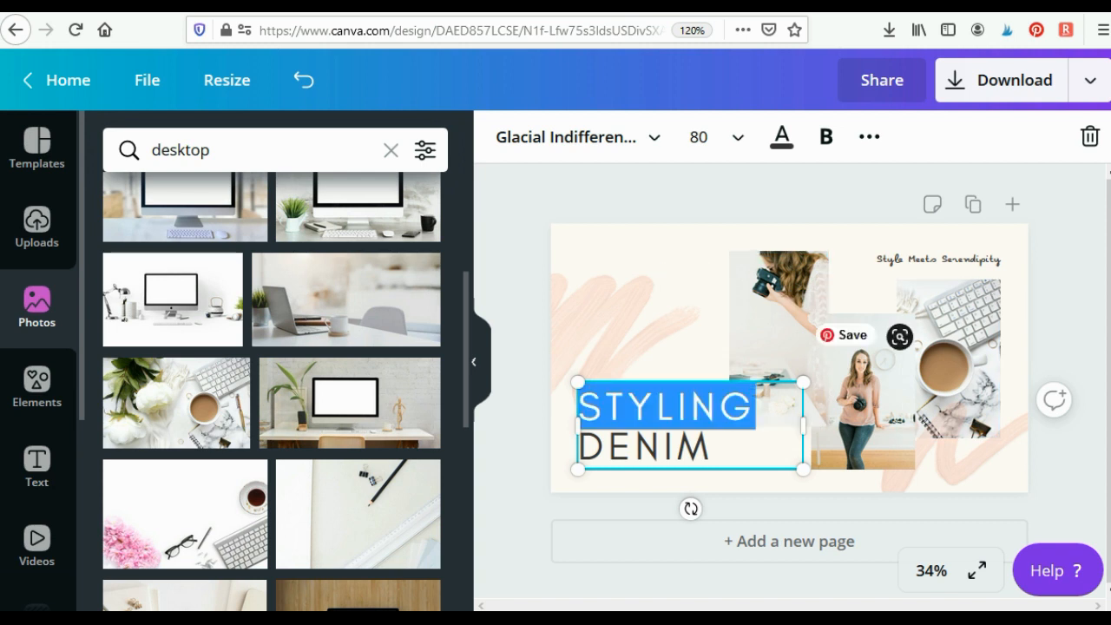
left_click(1078, 257)
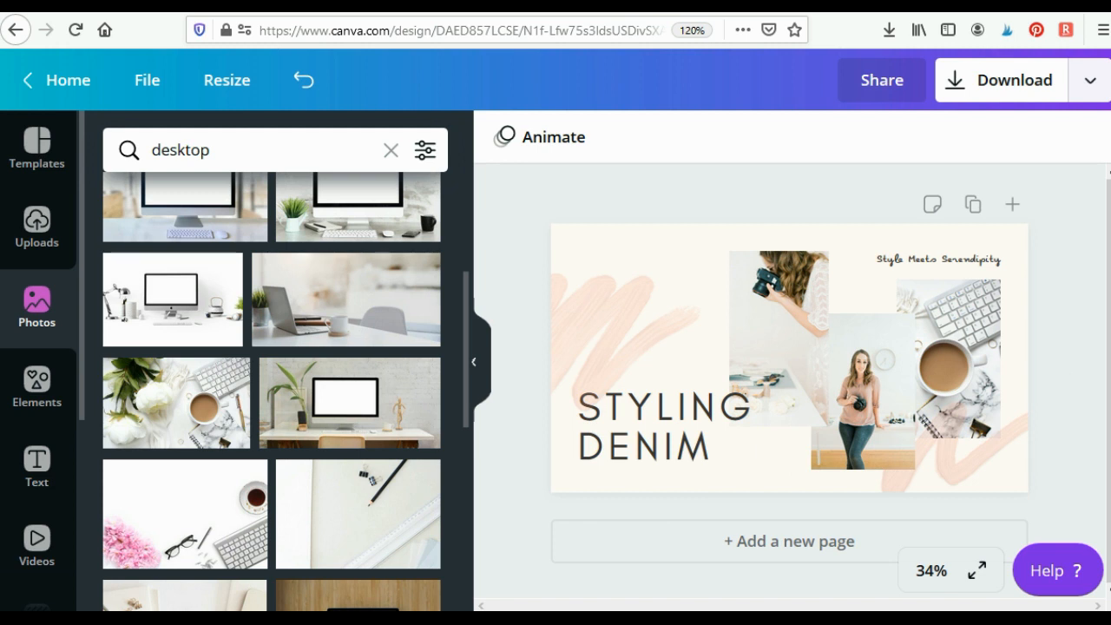
Step: Review the download file types and PNG options, keep PNG as the file type and close the download settings
left_click(1090, 80)
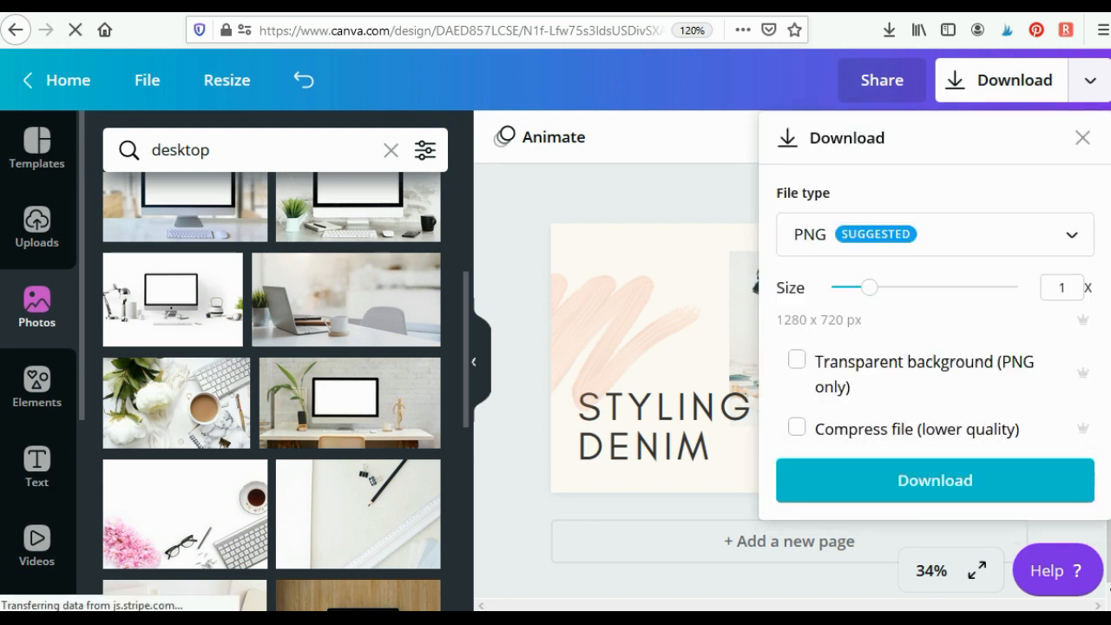
left_click(1070, 235)
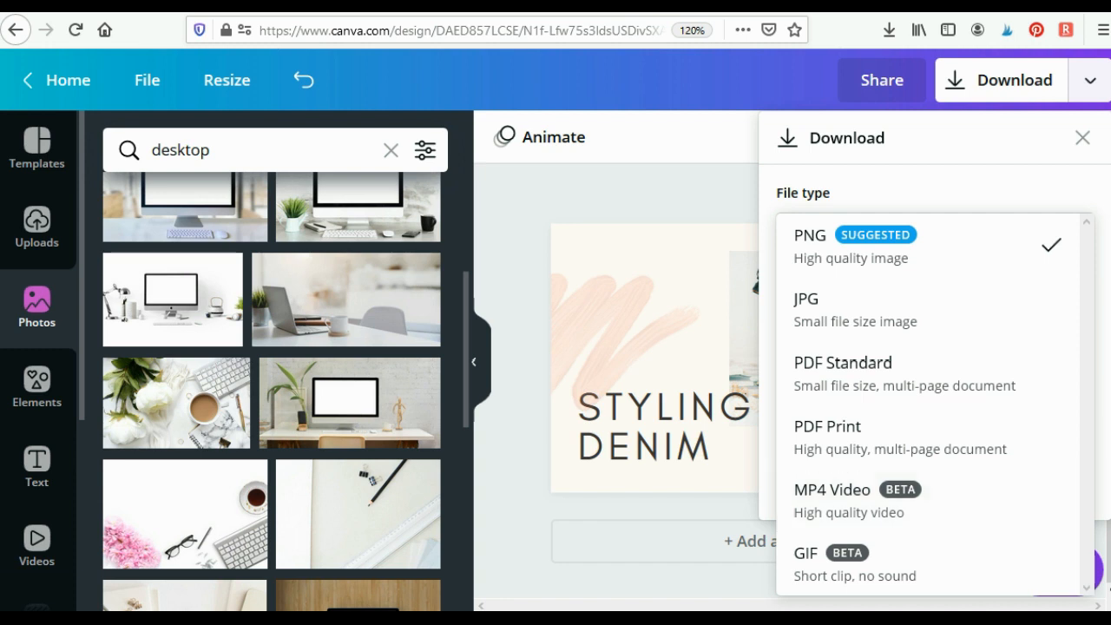
left_click(868, 245)
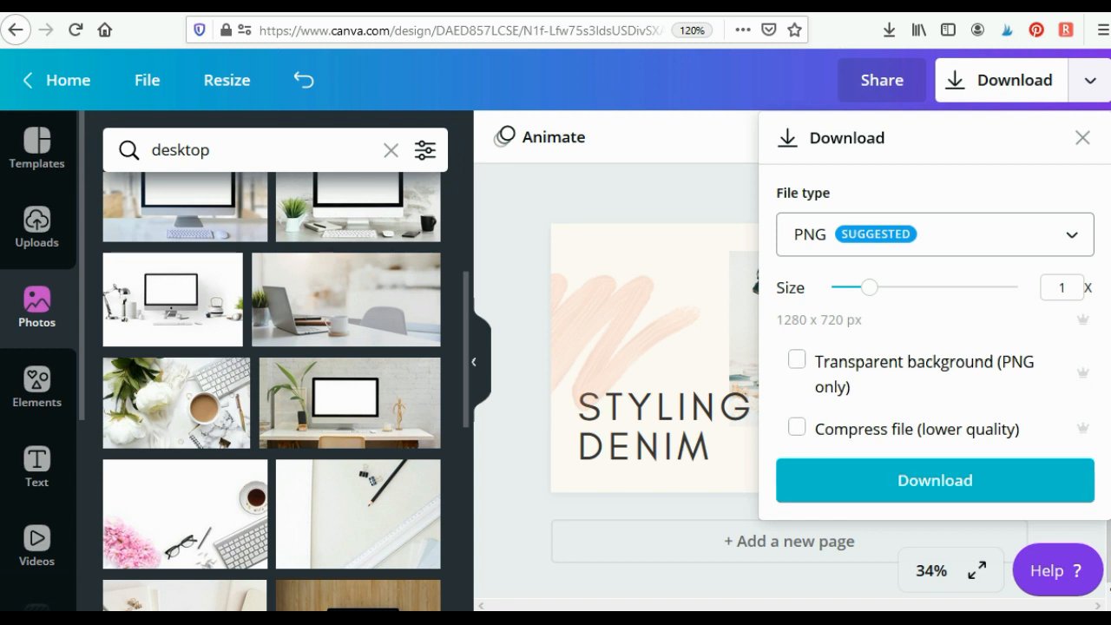
left_click(867, 605)
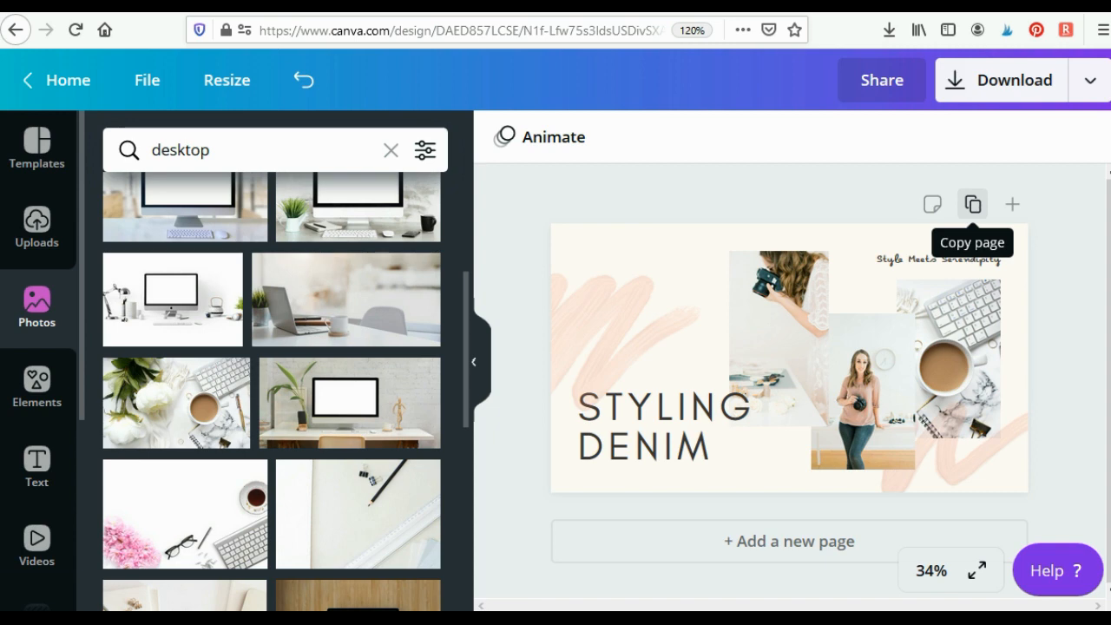
Step: Duplicate the thumbnail page and fill the copy's three photo frames with the uploaded microscope, boy with stethoscope and science experiment photos
left_click(972, 205)
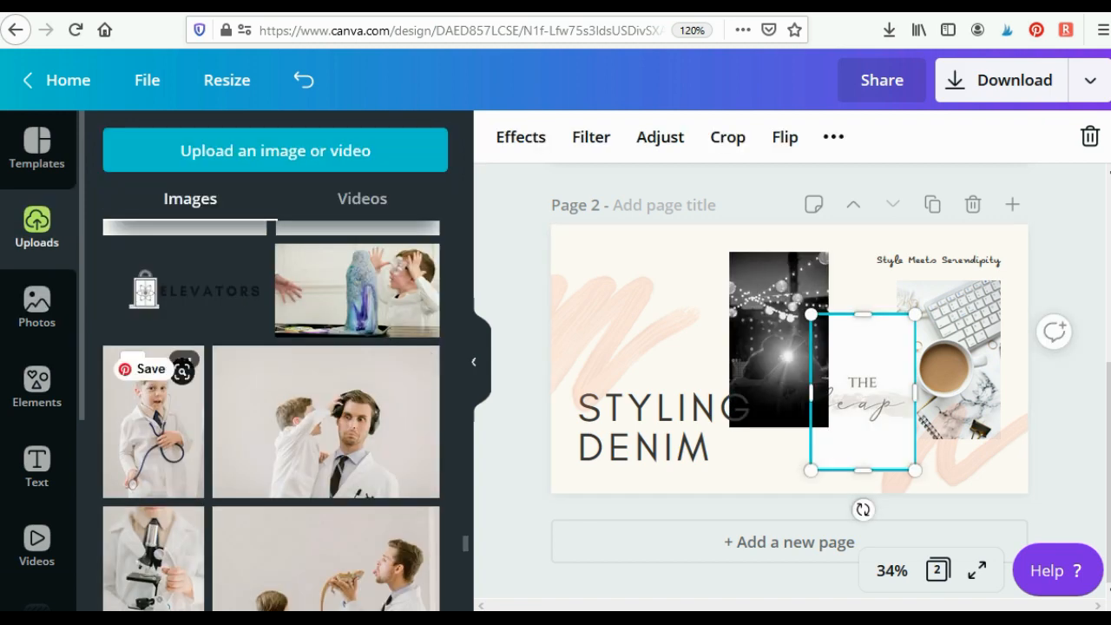
left_click_drag(153, 425, 862, 390)
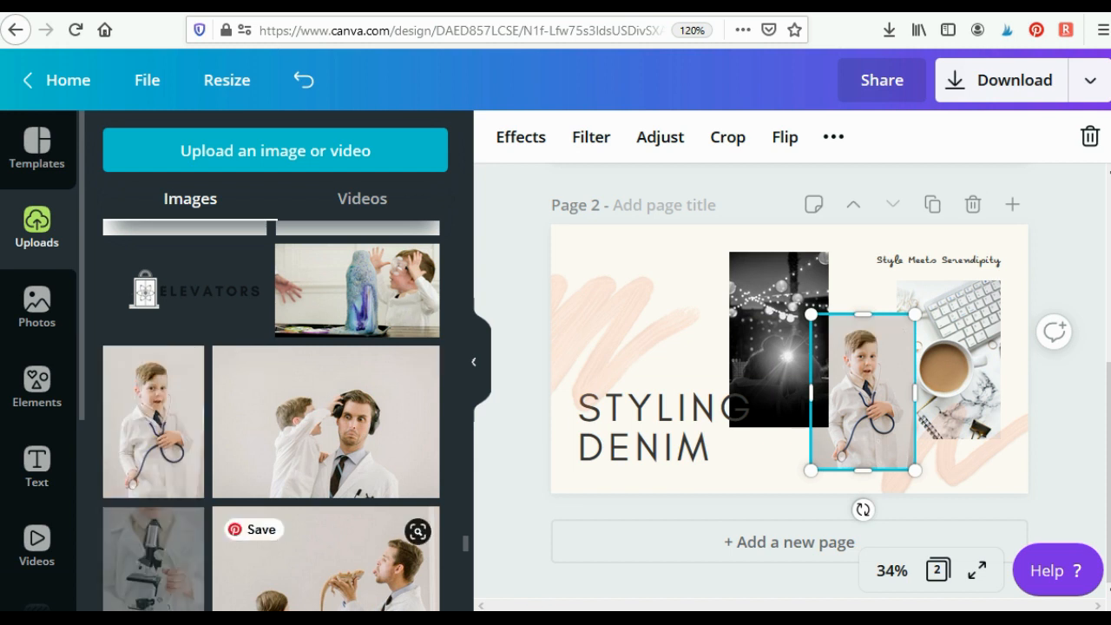
left_click_drag(153, 559, 779, 342)
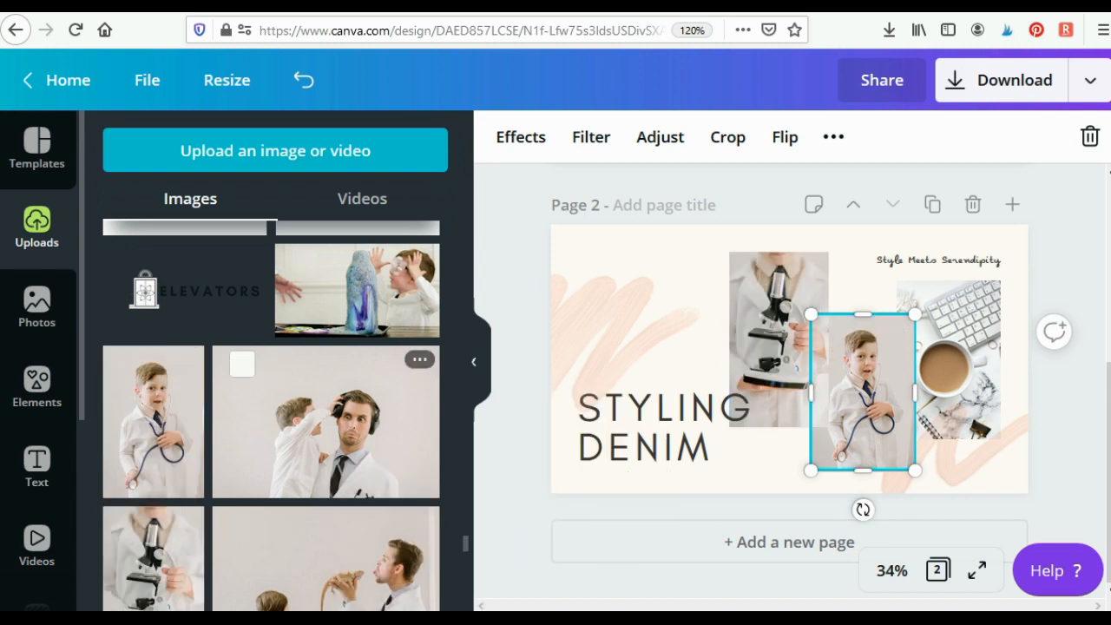
left_click_drag(357, 290, 949, 358)
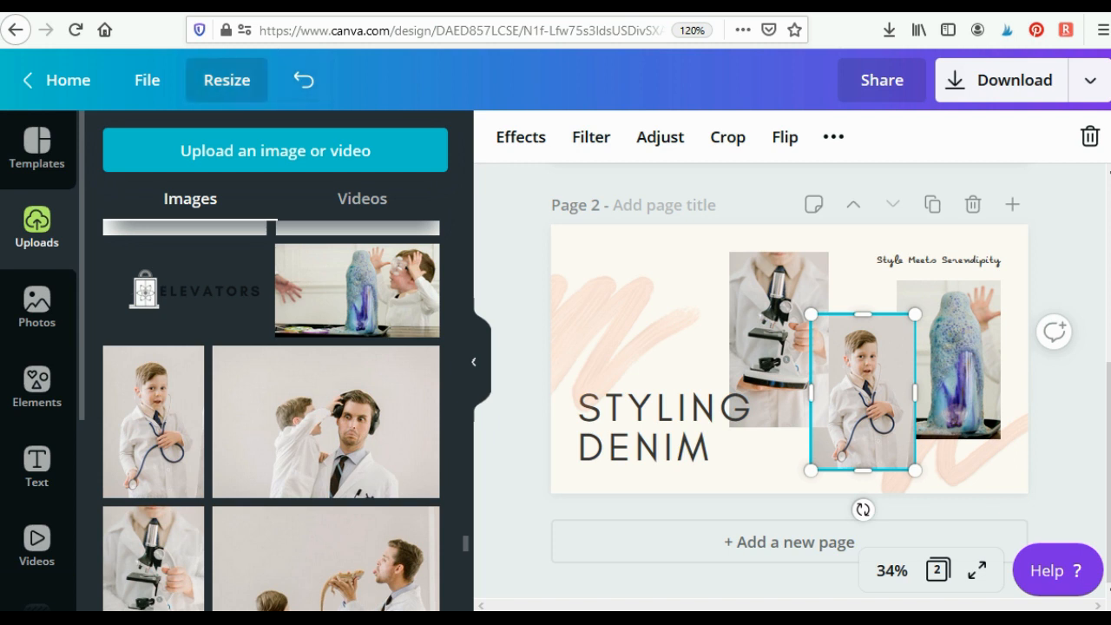
Step: Create a resized copy of the thumbnail design in the Pinterest Pin format, 1000 × 1500 px
left_click(226, 80)
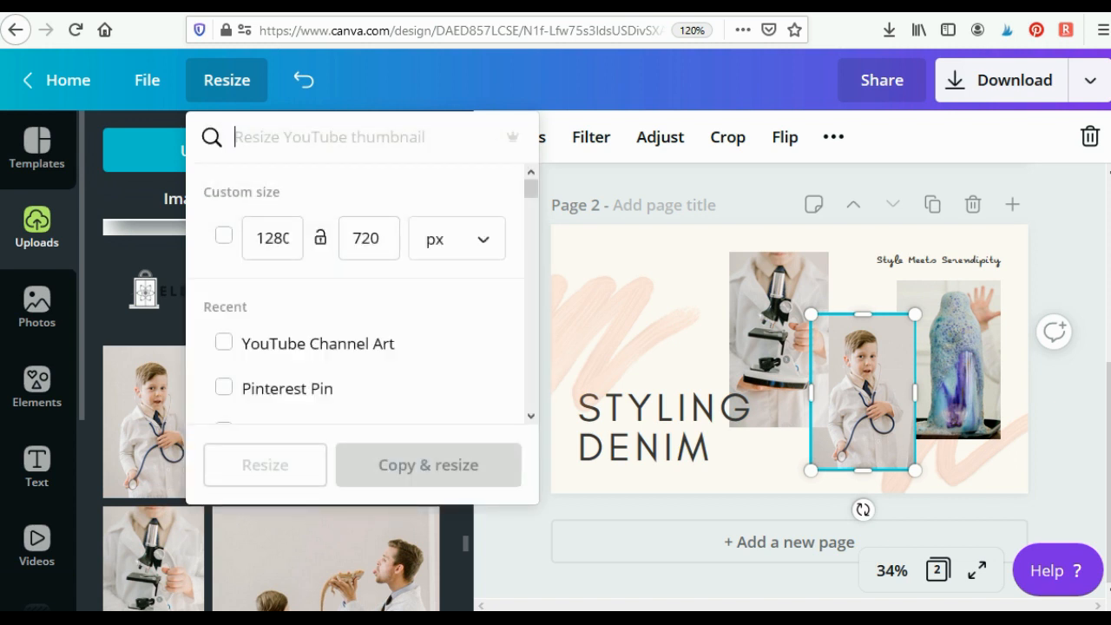
type("pinter")
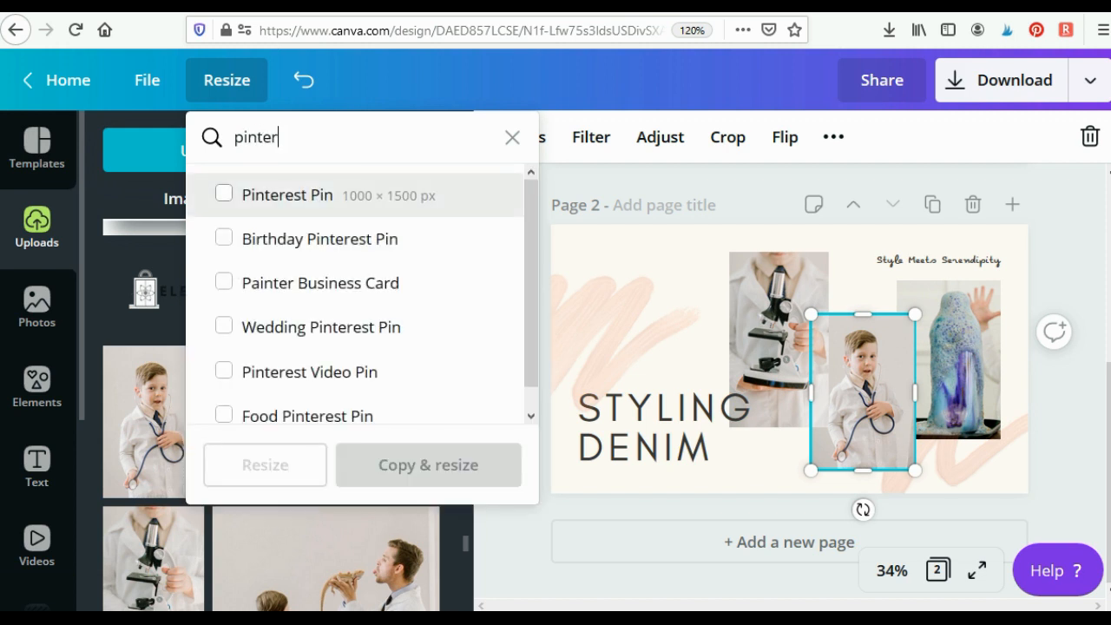
left_click(223, 195)
left_click(427, 464)
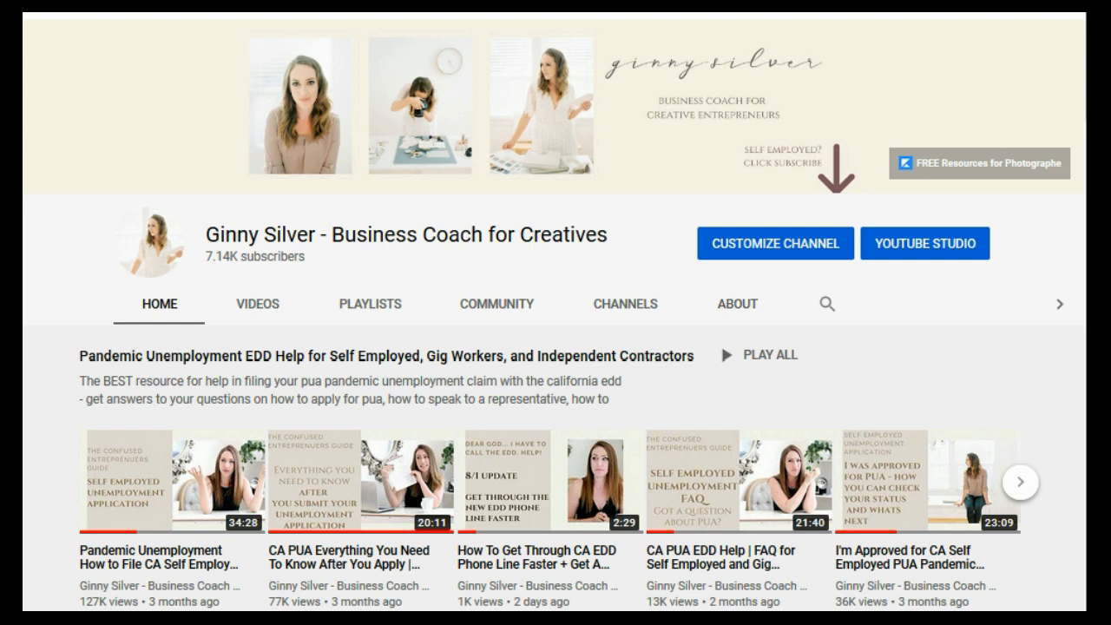
Step: Switch to the YouTube channel's home page and examine how consistently the banner and video thumbnails are branded, from the first playlist through Wedding Photography Business Tips
scroll(721, 298, "down", 1)
scroll(555, 347, "down", 4)
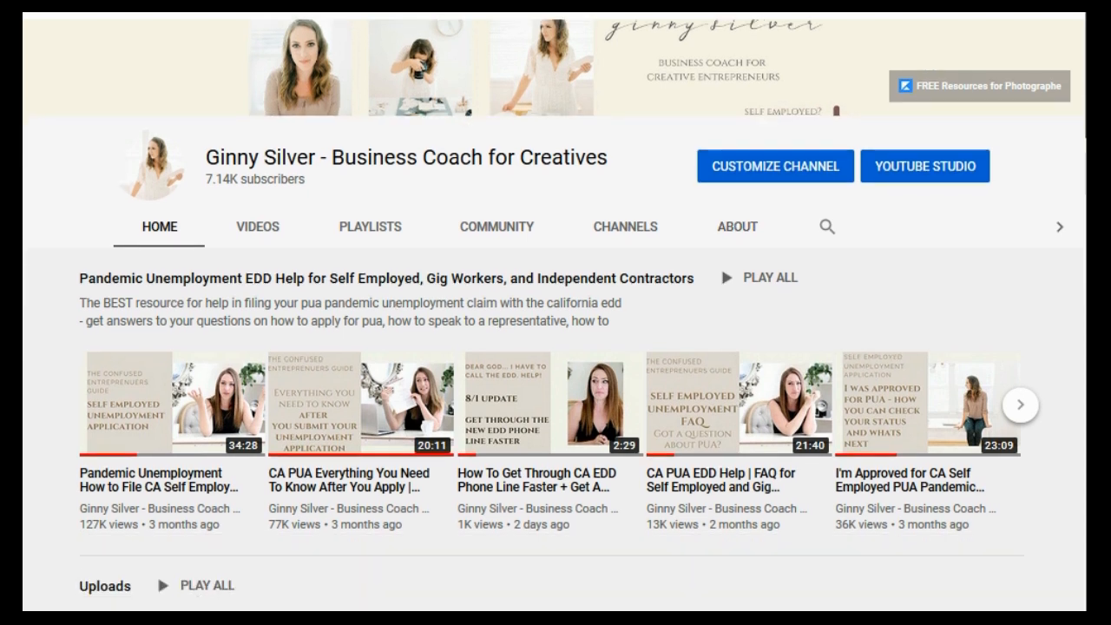
scroll(555, 347, "down", 4)
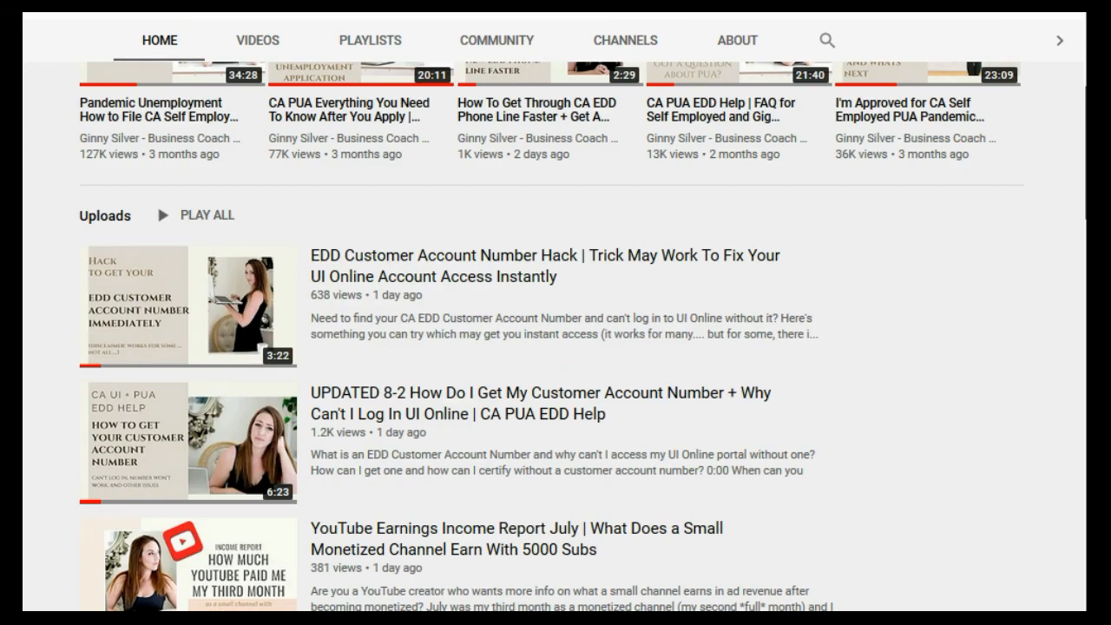
scroll(555, 347, "down", 5)
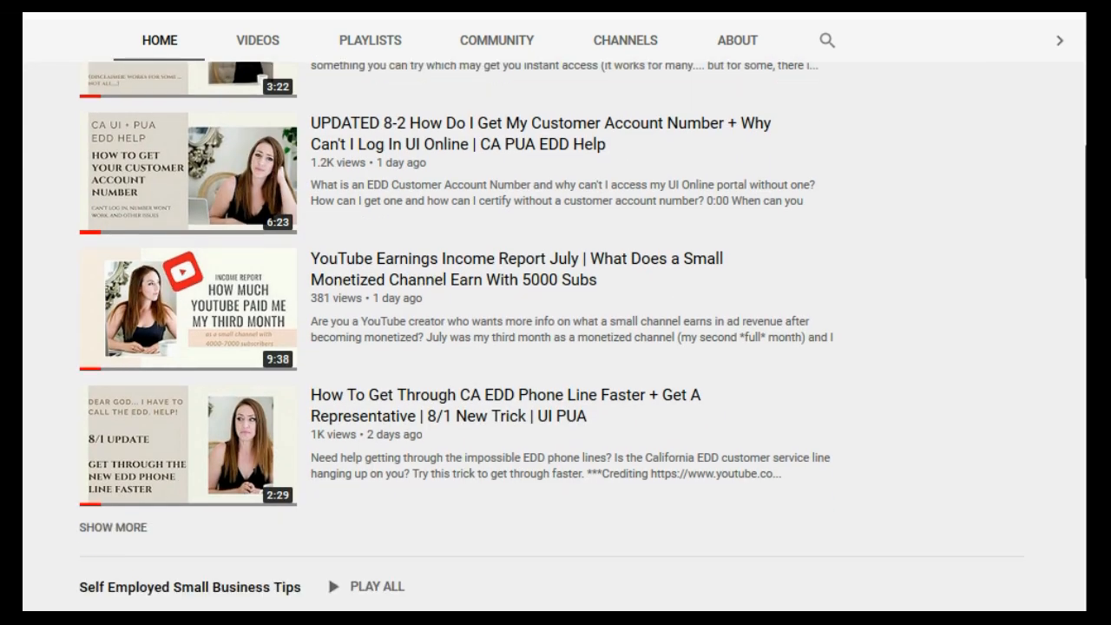
scroll(555, 347, "down", 3)
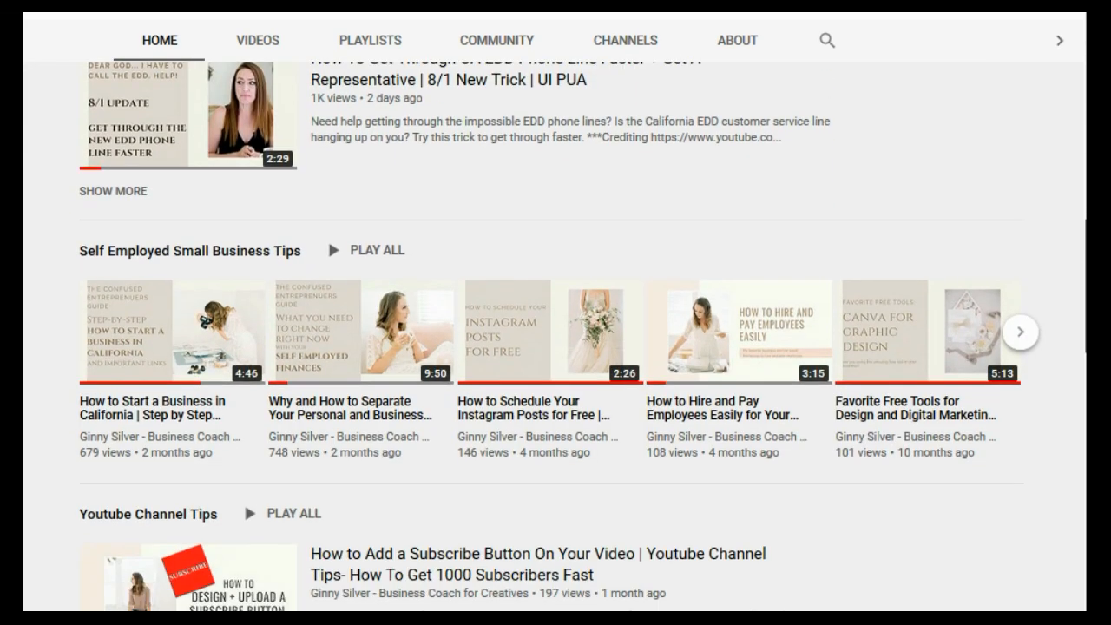
scroll(555, 347, "down", 5)
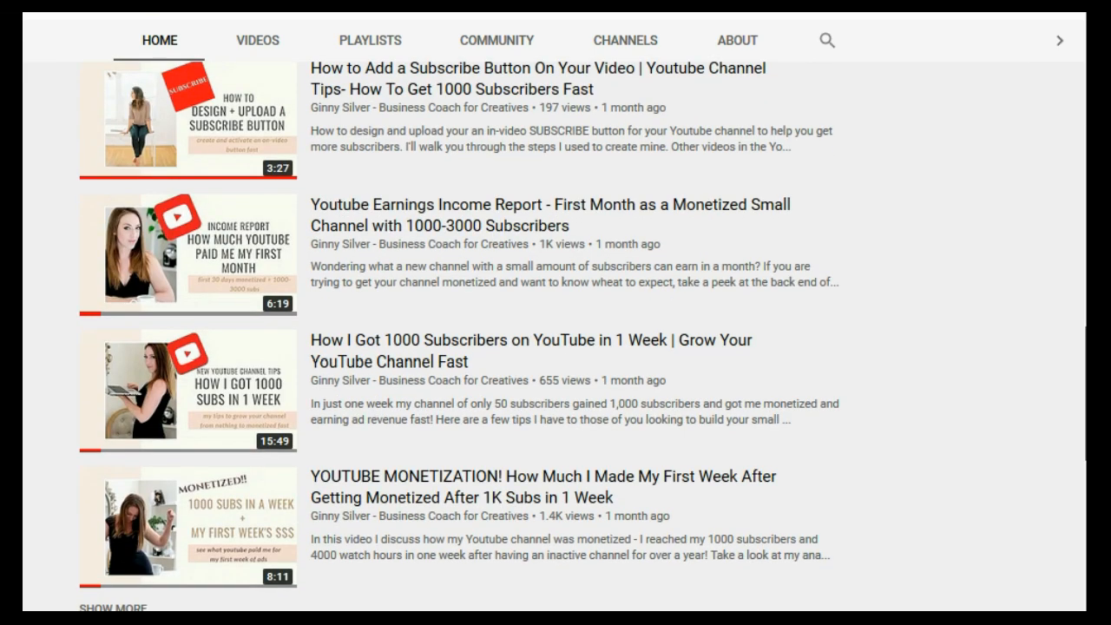
scroll(555, 347, "down", 2)
scroll(555, 347, "down", 2)
scroll(555, 347, "down", 1)
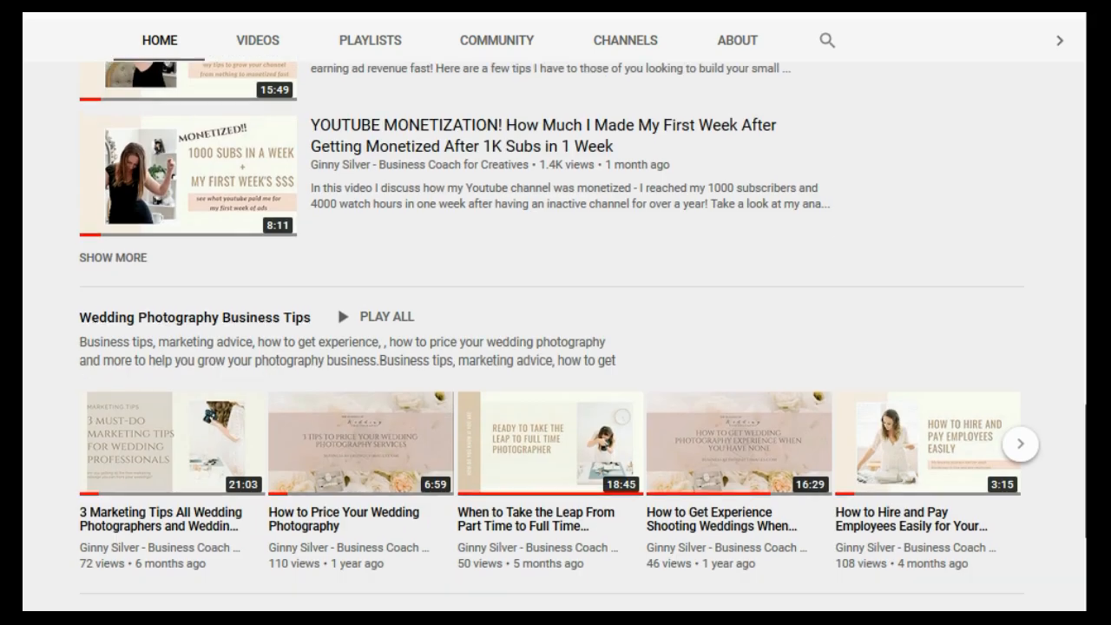
scroll(555, 347, "up", 12)
scroll(555, 347, "up", 10)
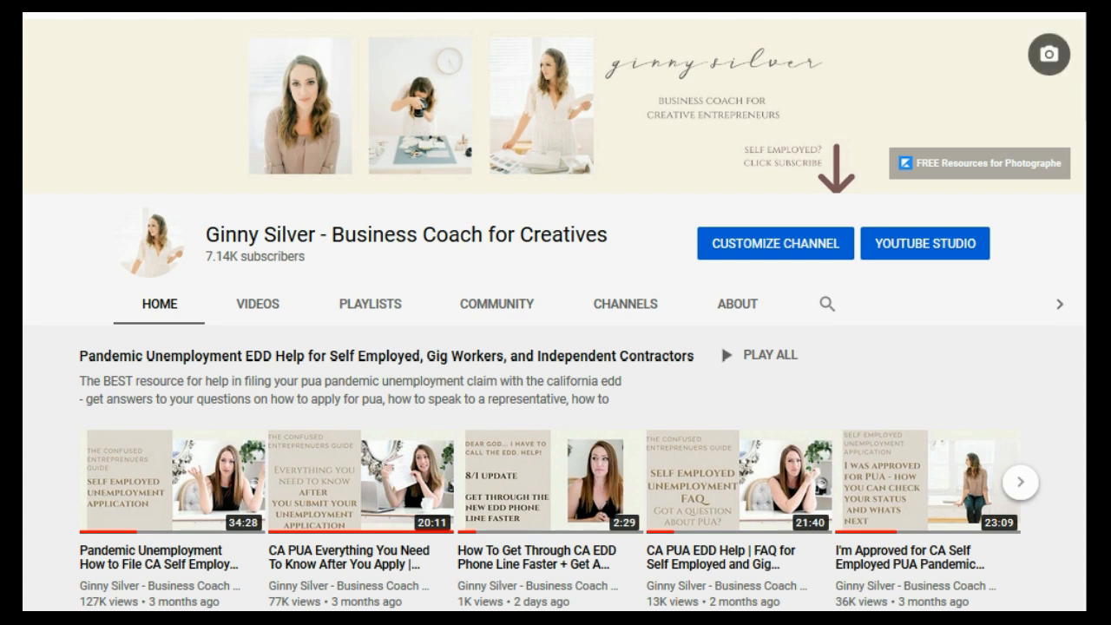
scroll(720, 308, "down", 1)
scroll(555, 347, "down", 5)
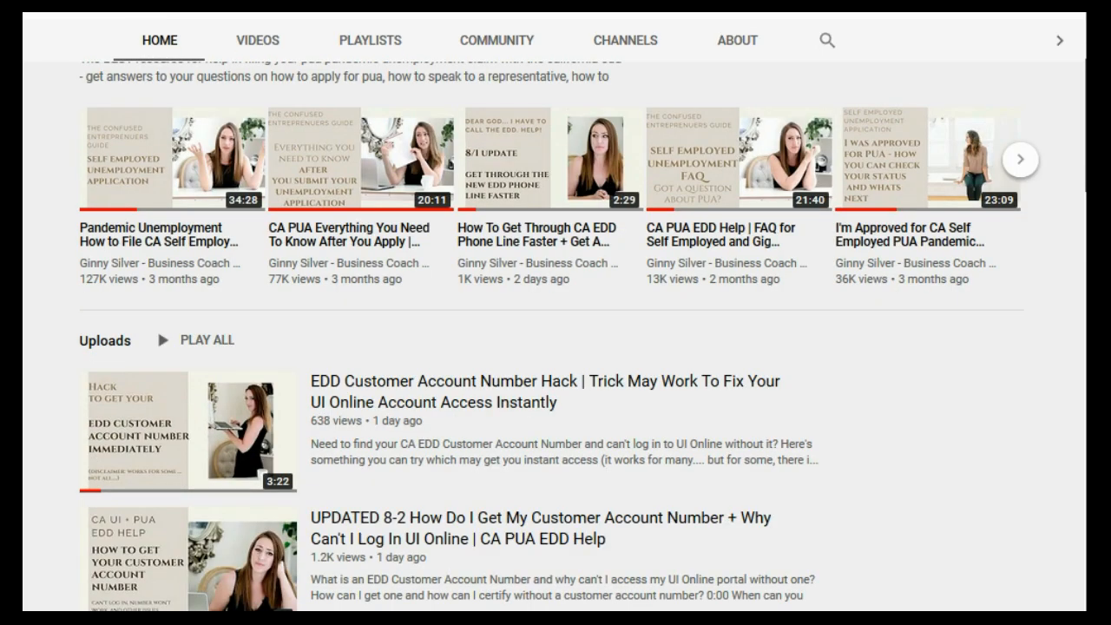
scroll(157, 121, "down", 7)
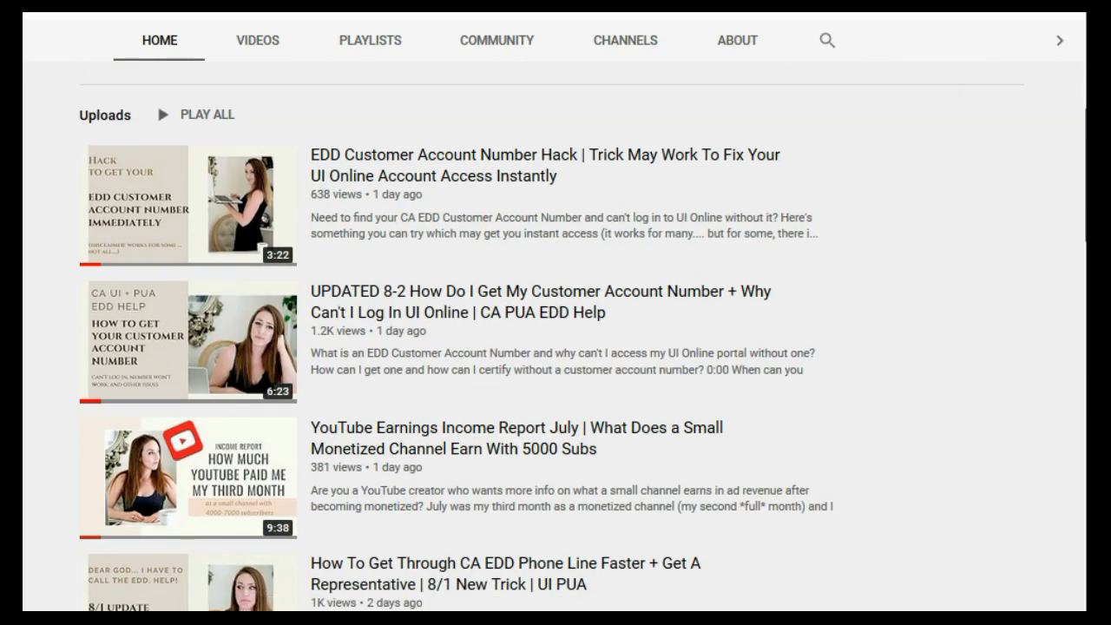